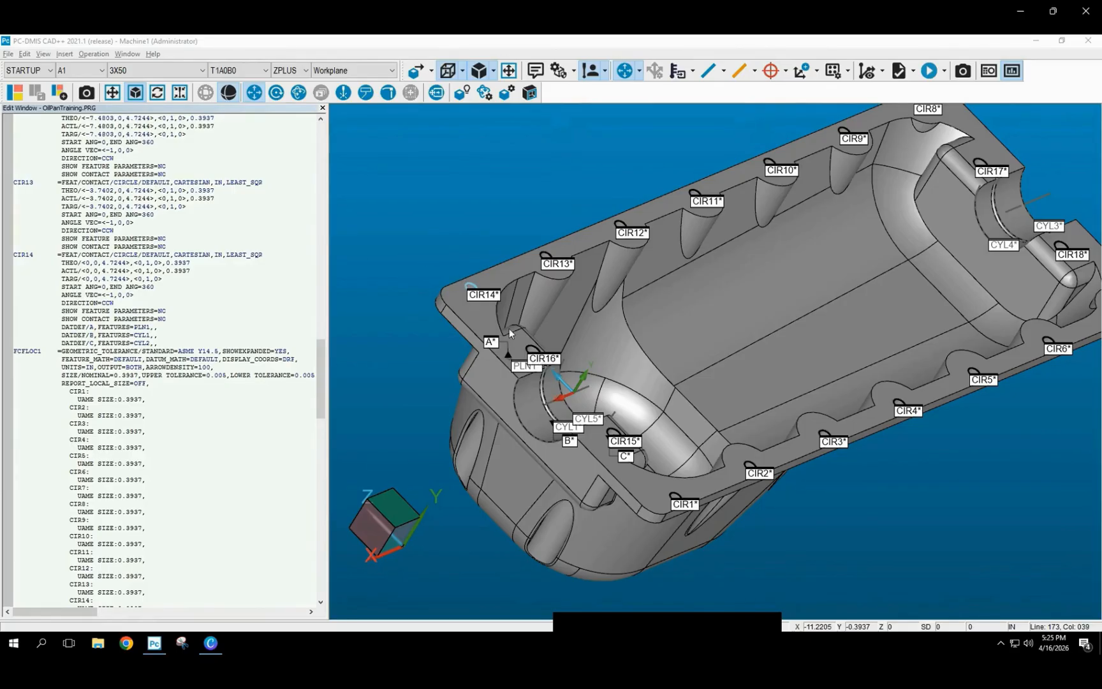
Examine the end of the measurement routine and the FCFLOC1 size and position results in the inspection report.
click(483, 320)
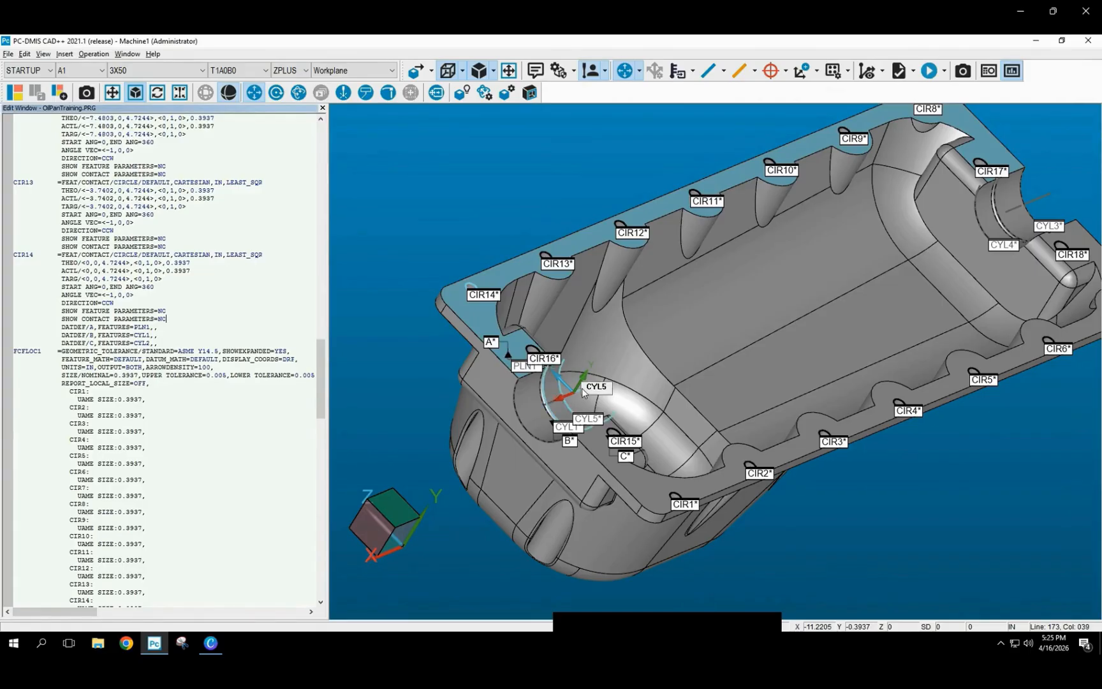
drag(322, 354, 292, 546)
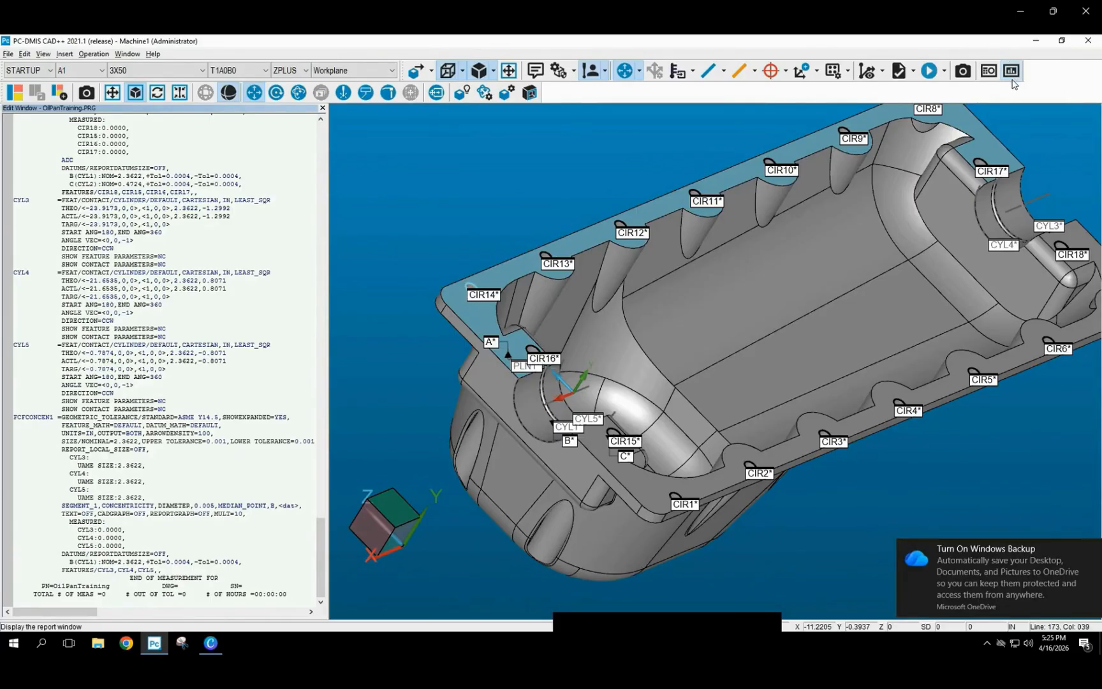
click(1013, 76)
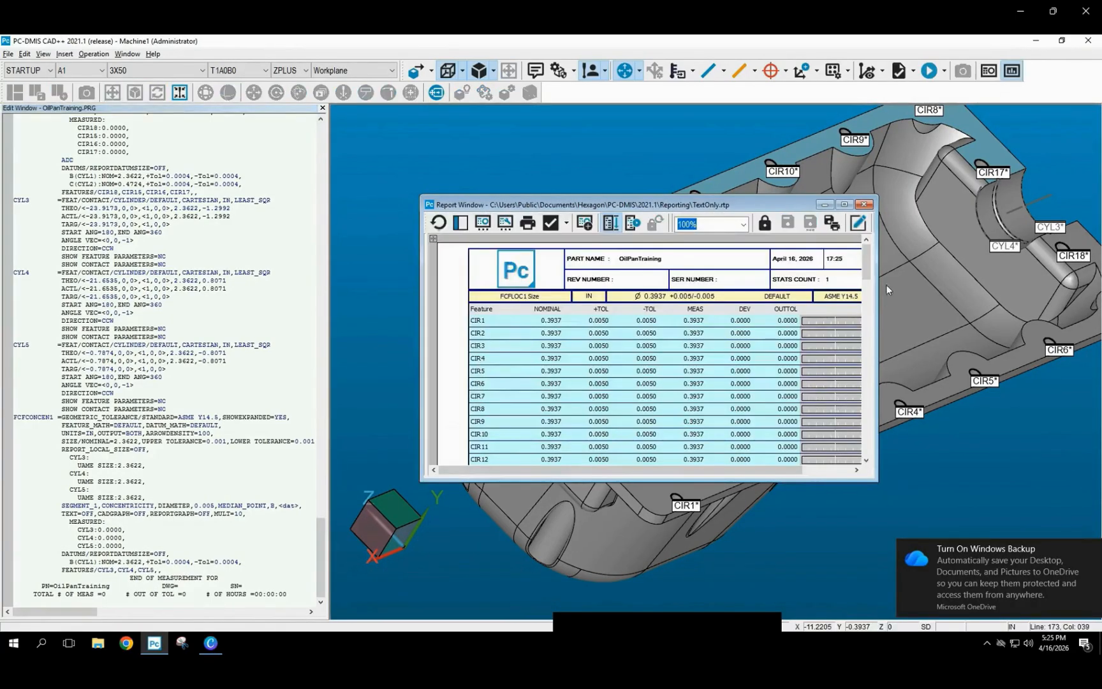
click(844, 204)
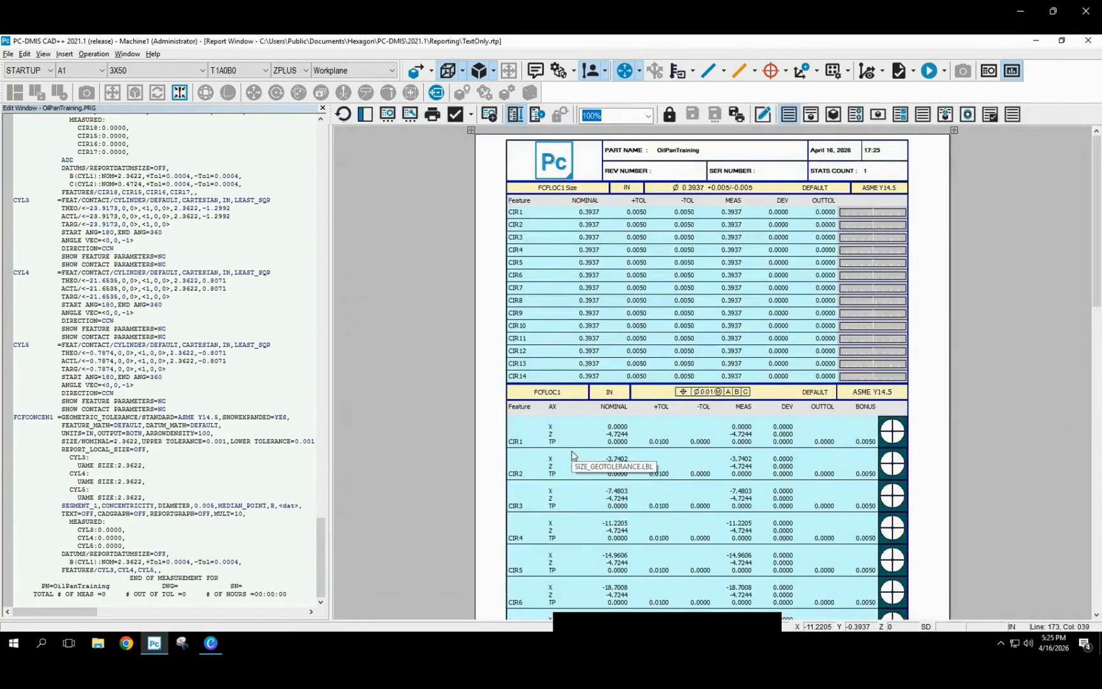
scroll(571, 455, down, 3)
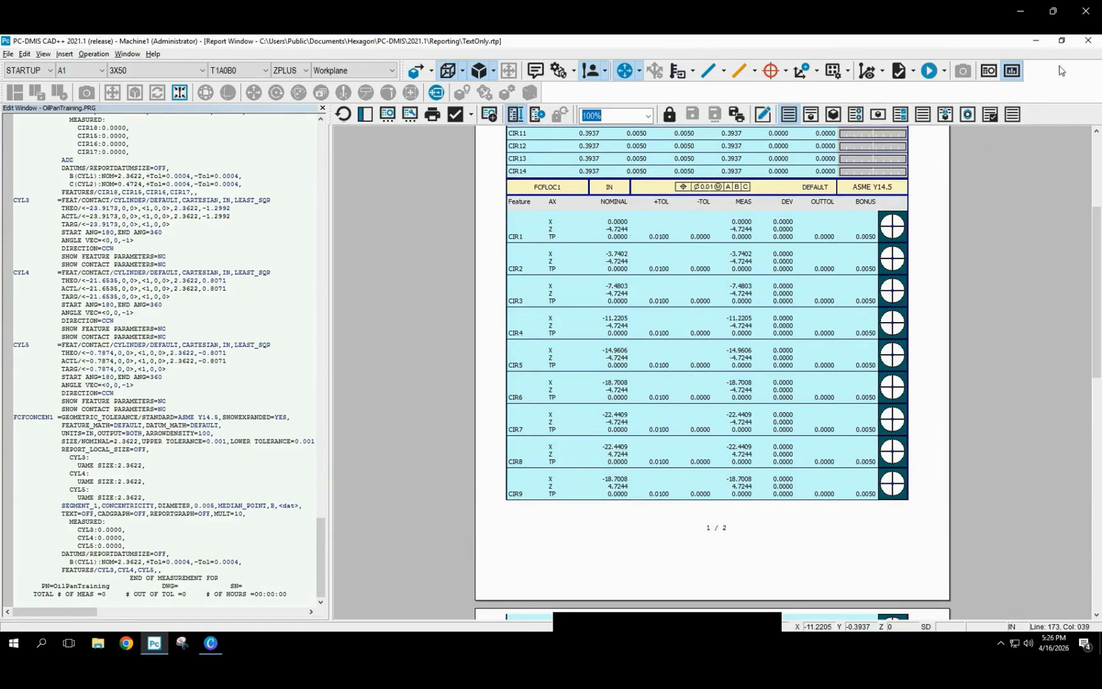
click(1041, 40)
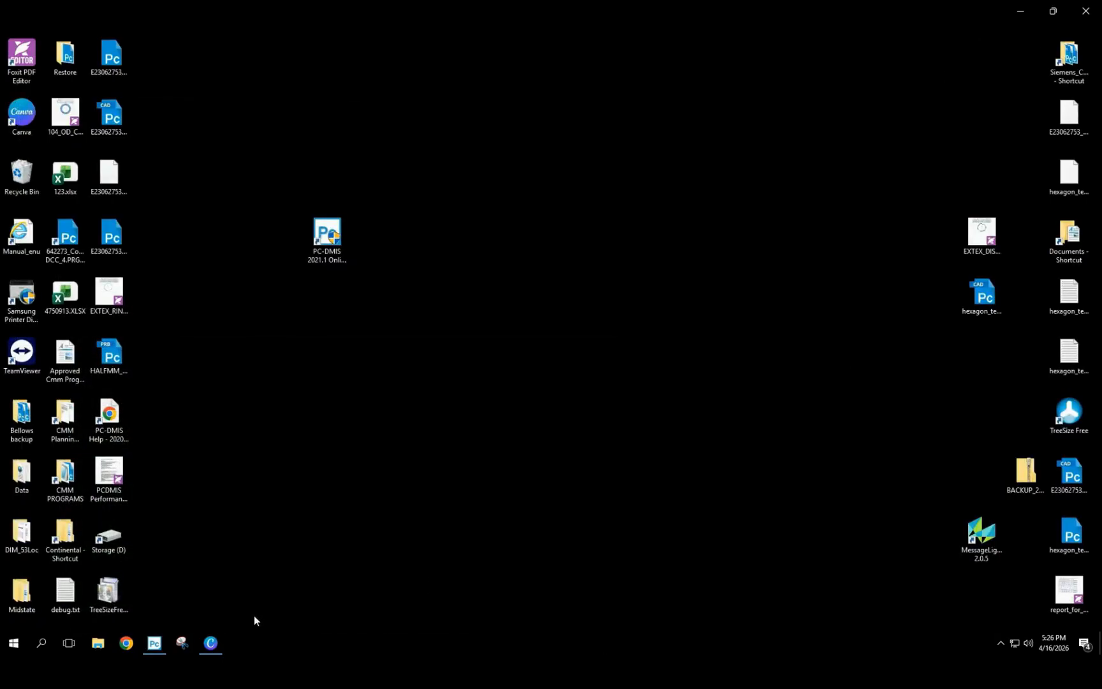
click(154, 643)
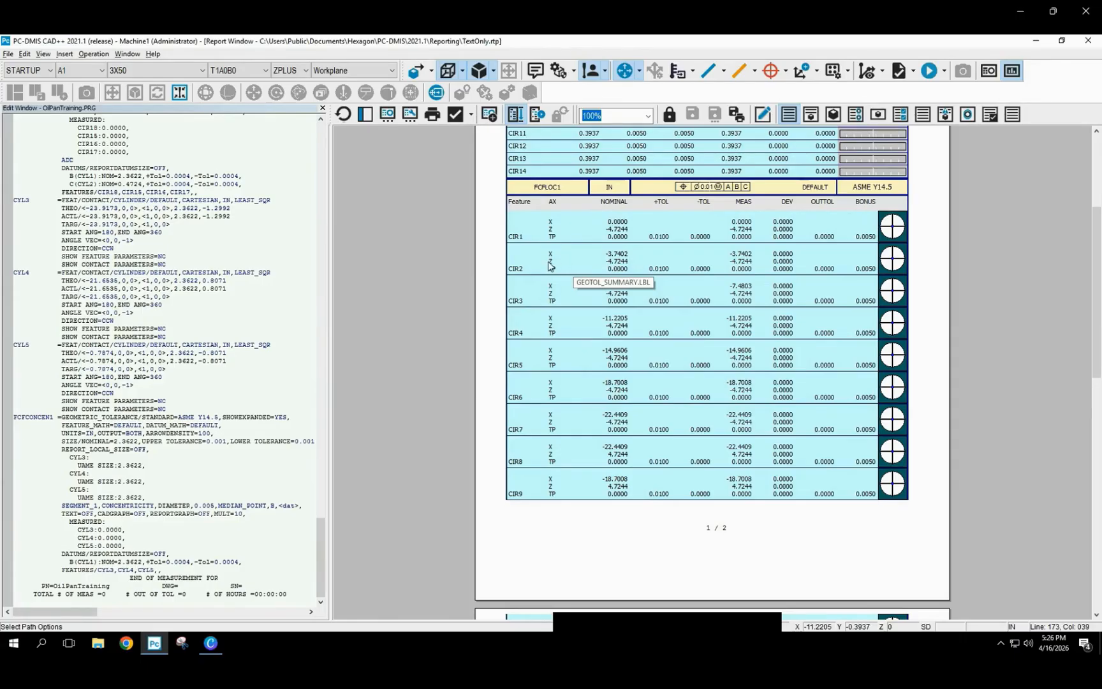
click(1012, 70)
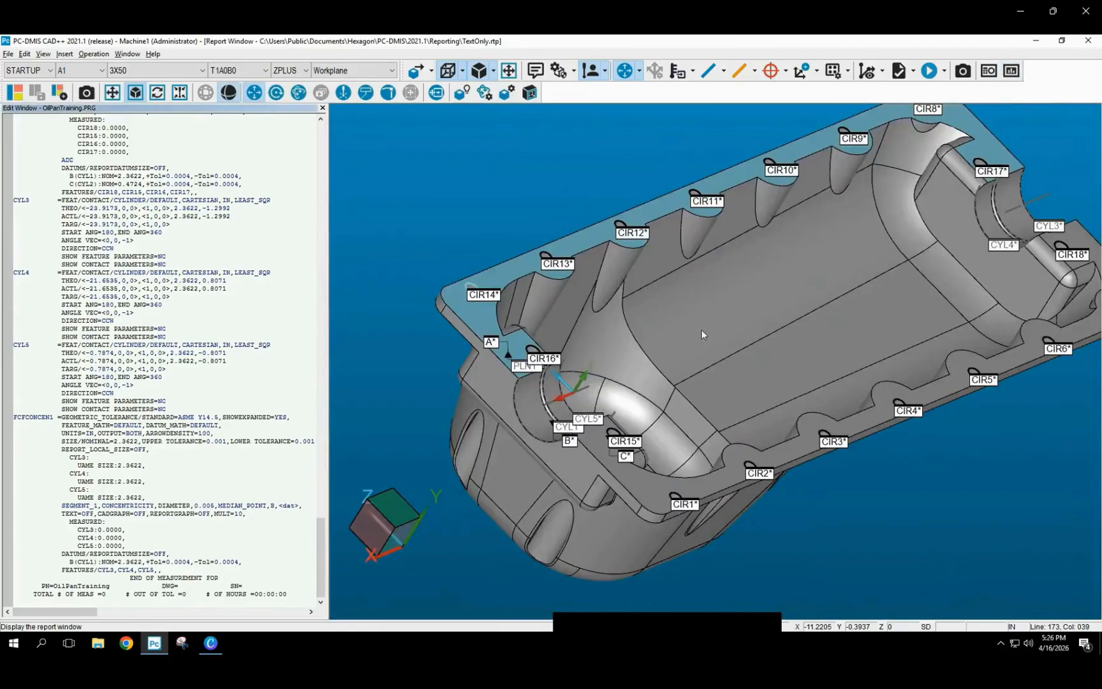
Review the routine code back from FCFCONCEN1 through the circles and datum definitions to alignment A1.
scroll(561, 396, up, 1)
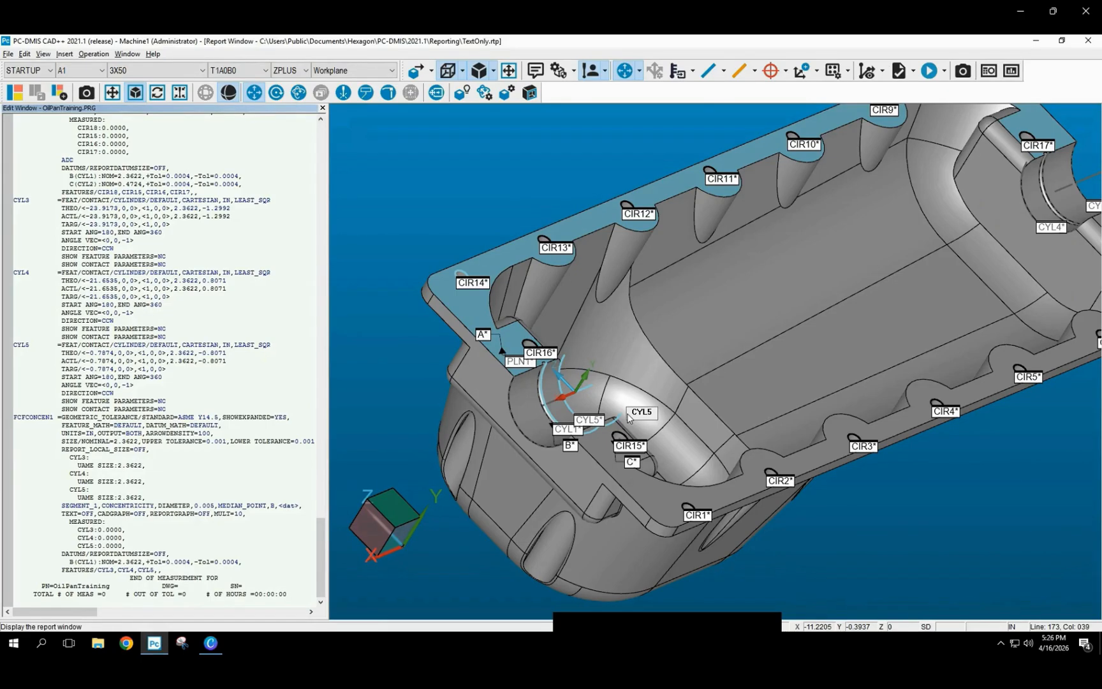
scroll(250, 404, up, 4)
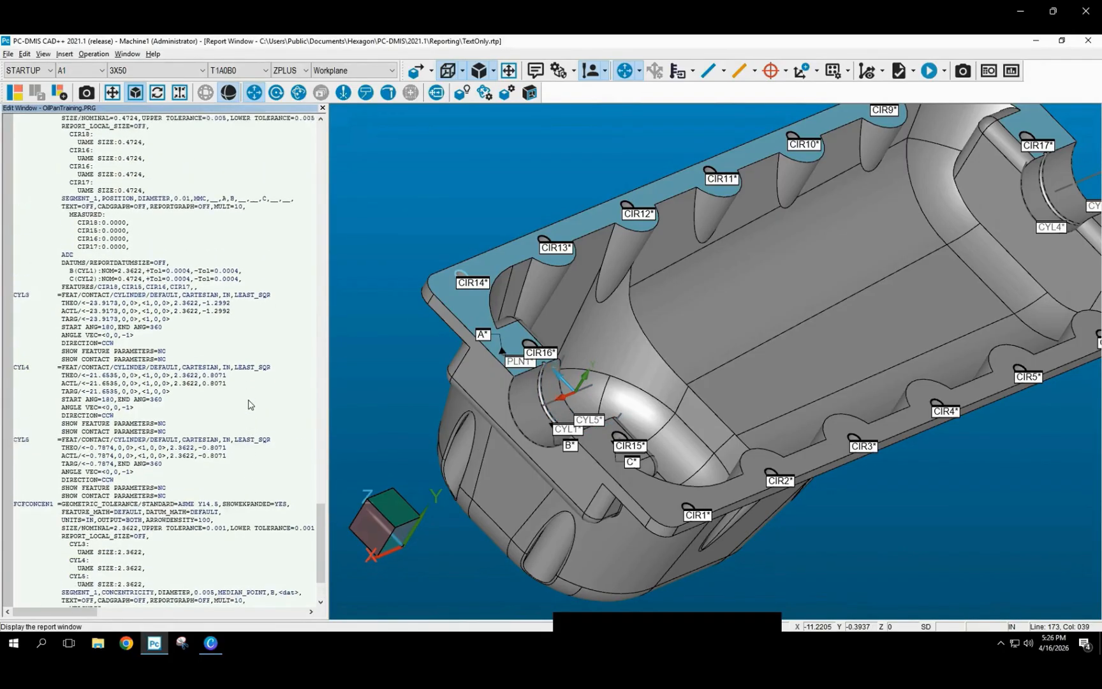
scroll(249, 404, up, 20)
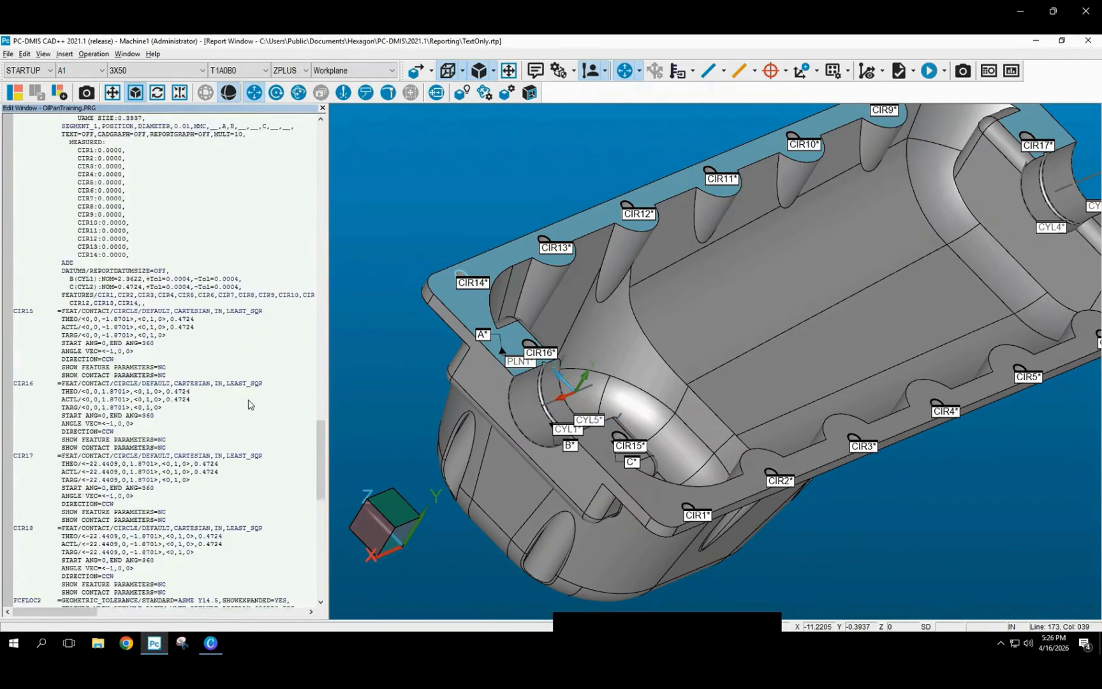
scroll(249, 405, up, 20)
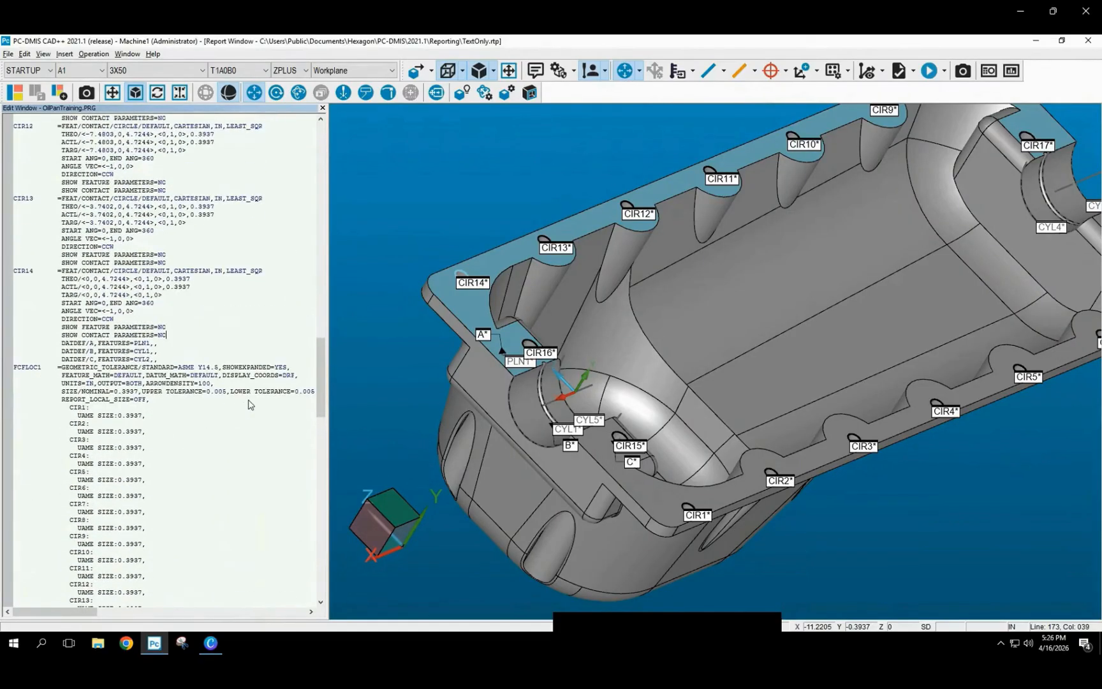
click(232, 351)
scroll(172, 362, up, 15)
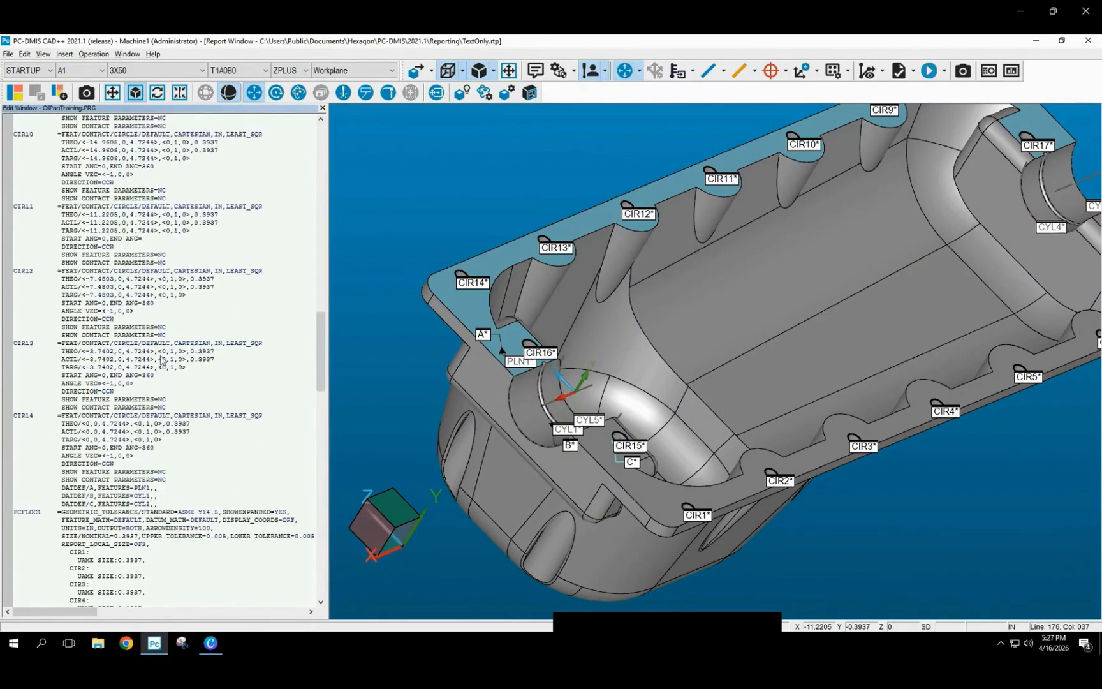
scroll(163, 360, up, 20)
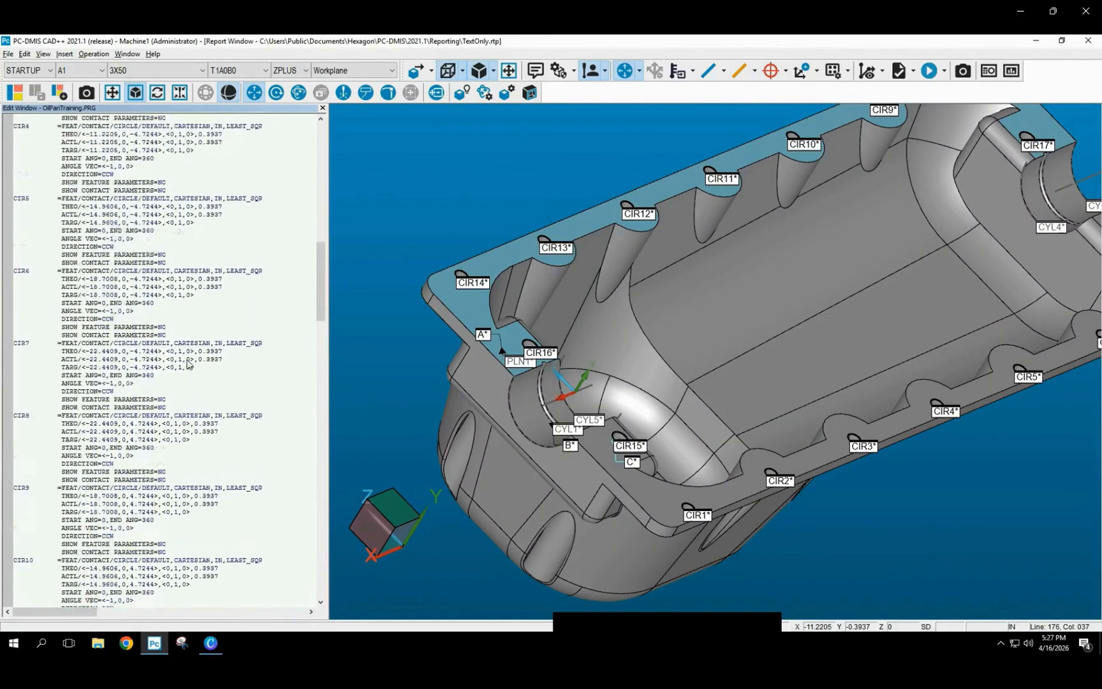
scroll(188, 364, up, 5)
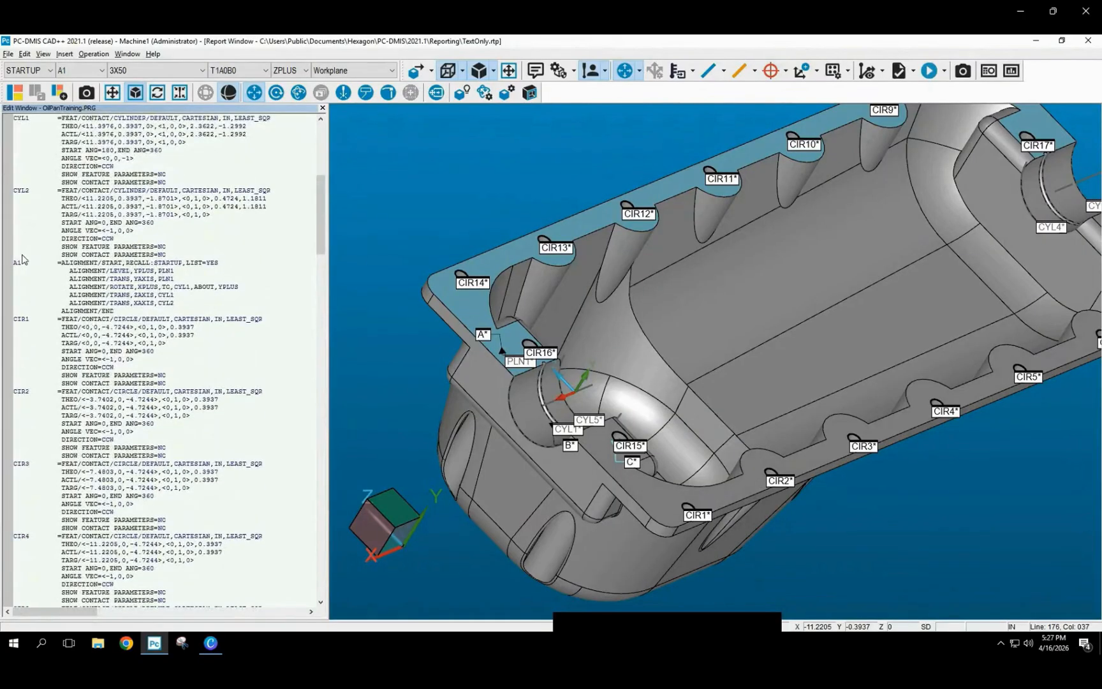
click(26, 265)
click(22, 272)
Insert a RECALL/ALIGNMENT,INTERNAL,A1 command after the FCFLOC1 tolerance block and before CIR15.
scroll(127, 508, down, 12)
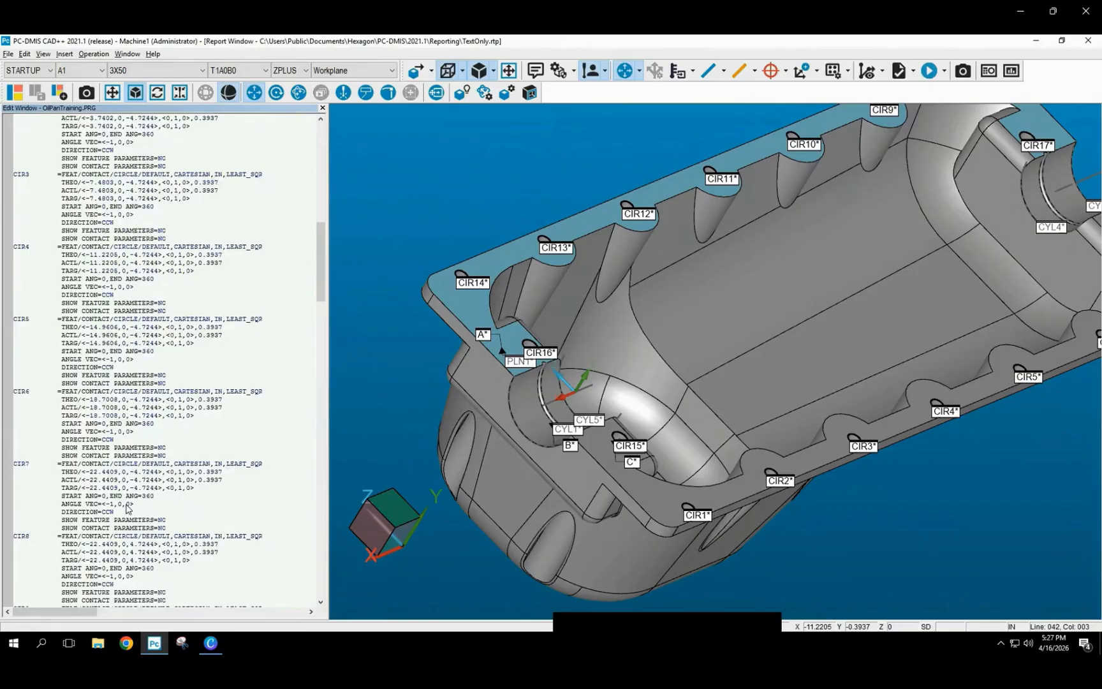
scroll(127, 509, down, 20)
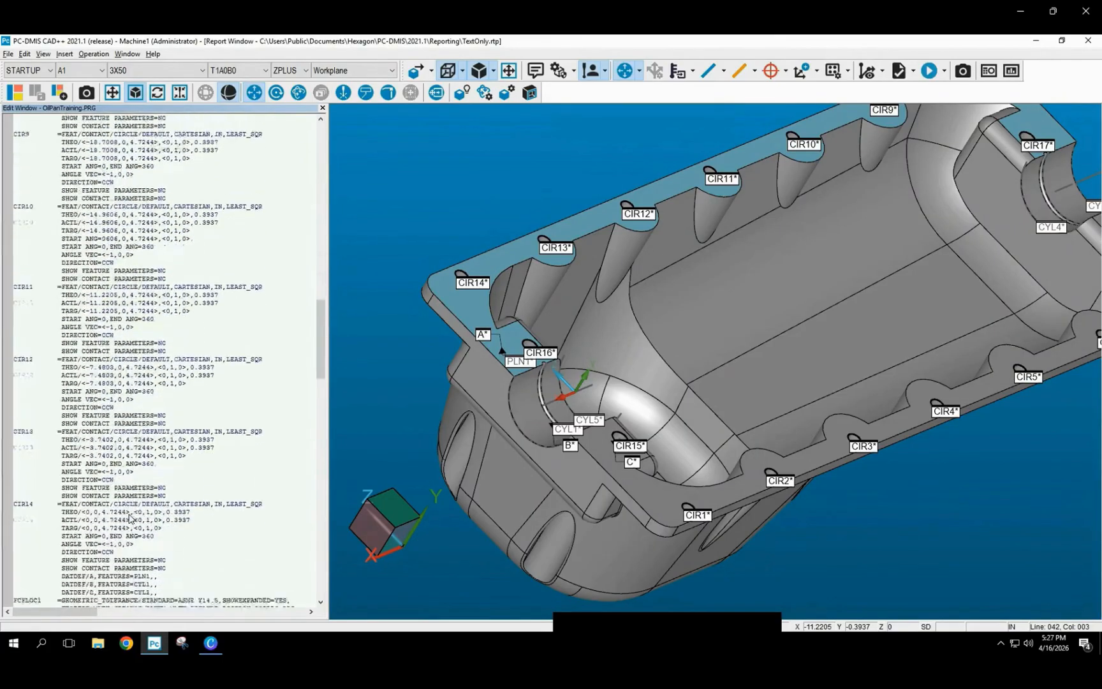
scroll(129, 518, down, 16)
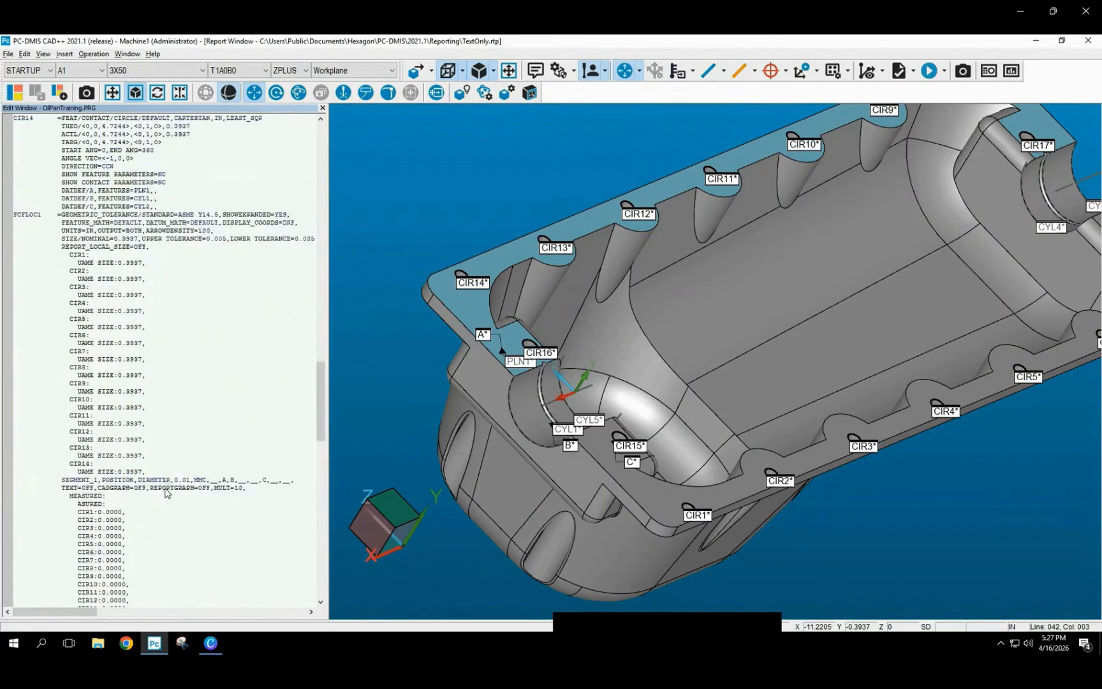
scroll(165, 492, down, 7)
click(58, 383)
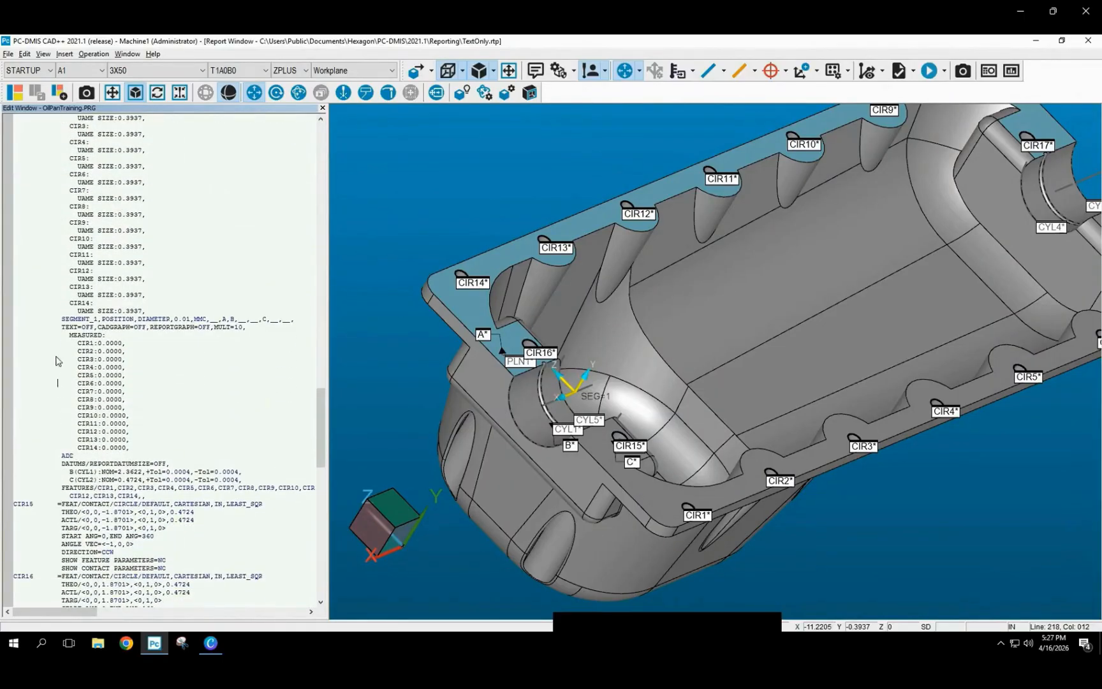
scroll(56, 361, up, 4)
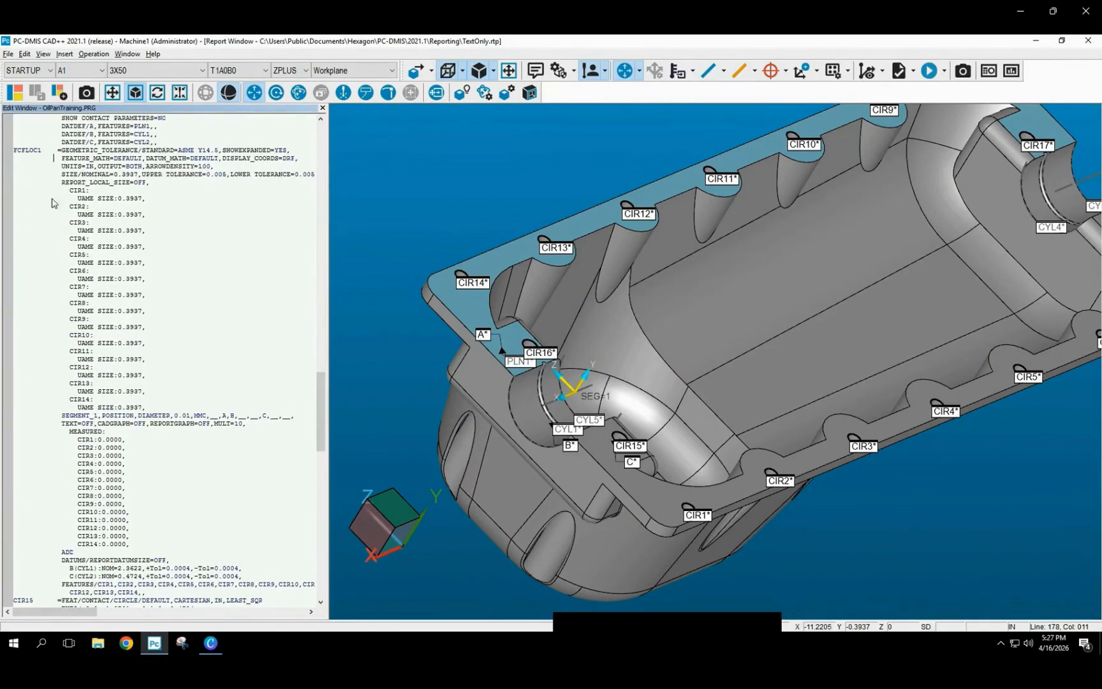
scroll(55, 204, down, 7)
click(176, 426)
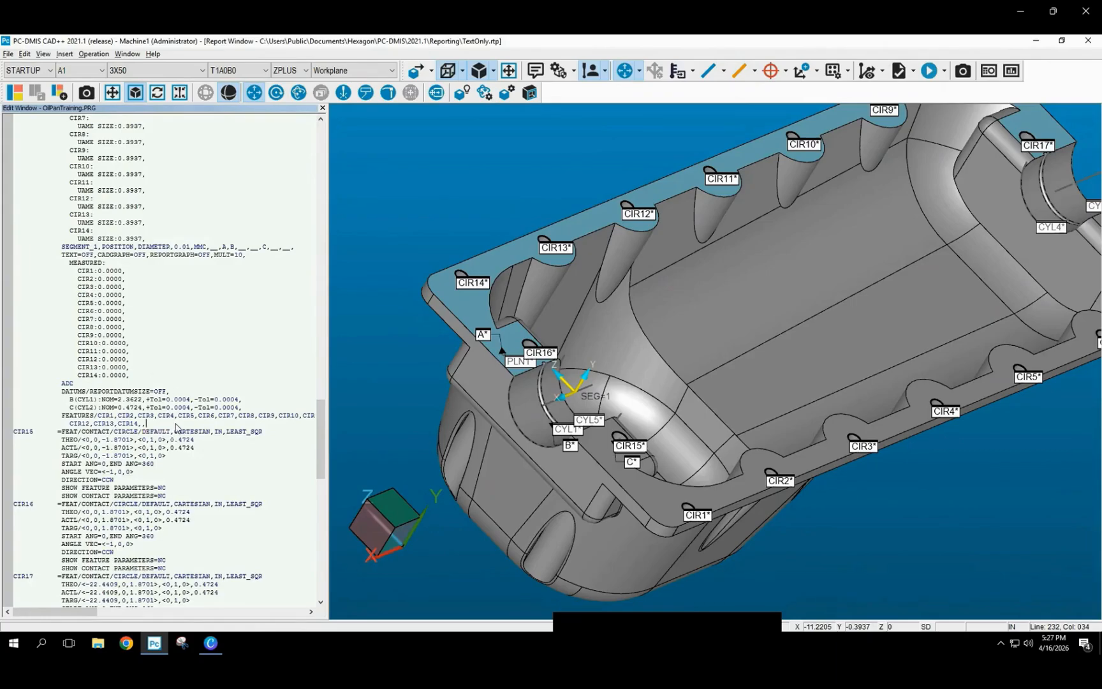
key(Return)
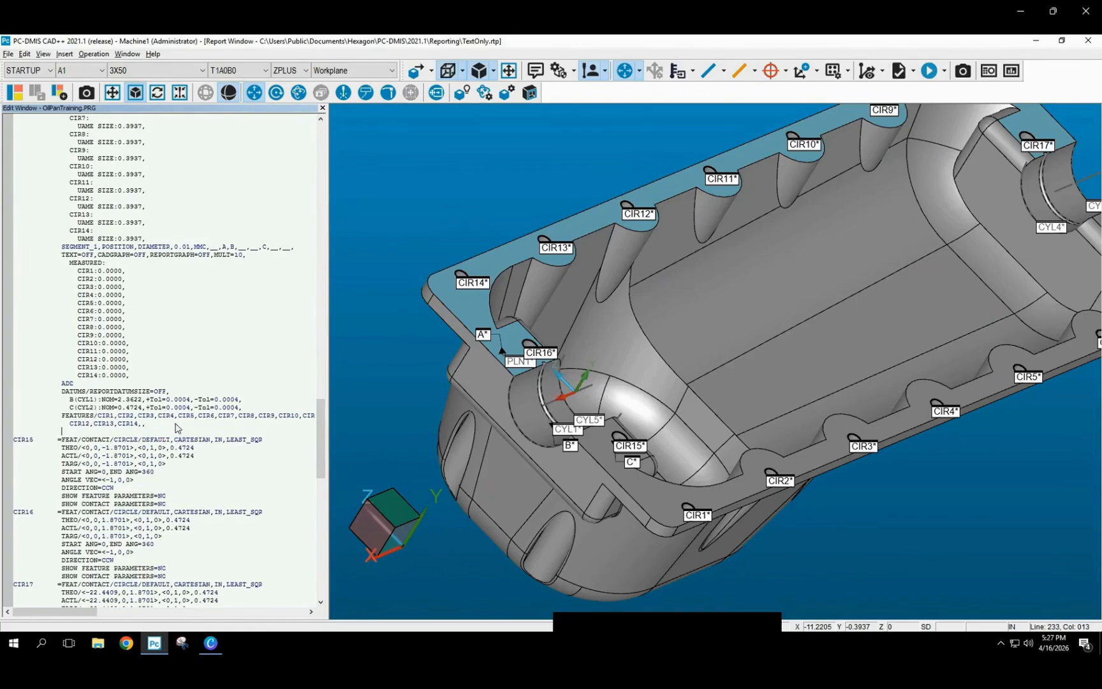
text(RECALL)
key(Tab)
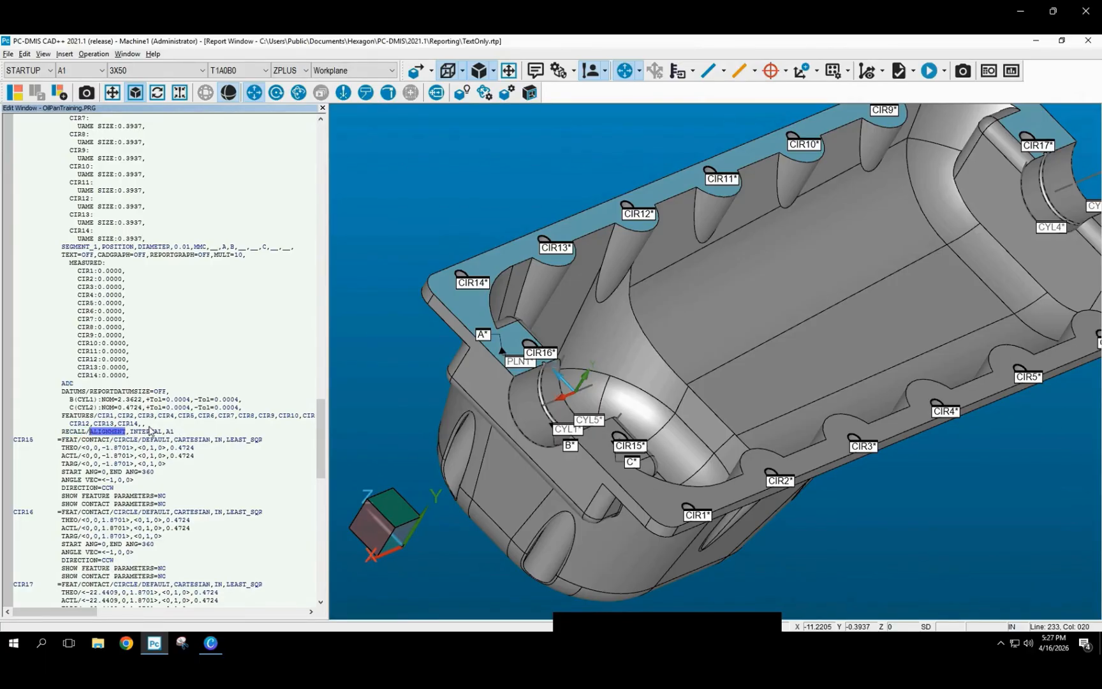
key(End)
click(18, 473)
click(218, 472)
Start a new alignment with ID Aln_cnc after the datum C definition, just before FCFLOC1, recalling A1.
scroll(217, 387, up, 13)
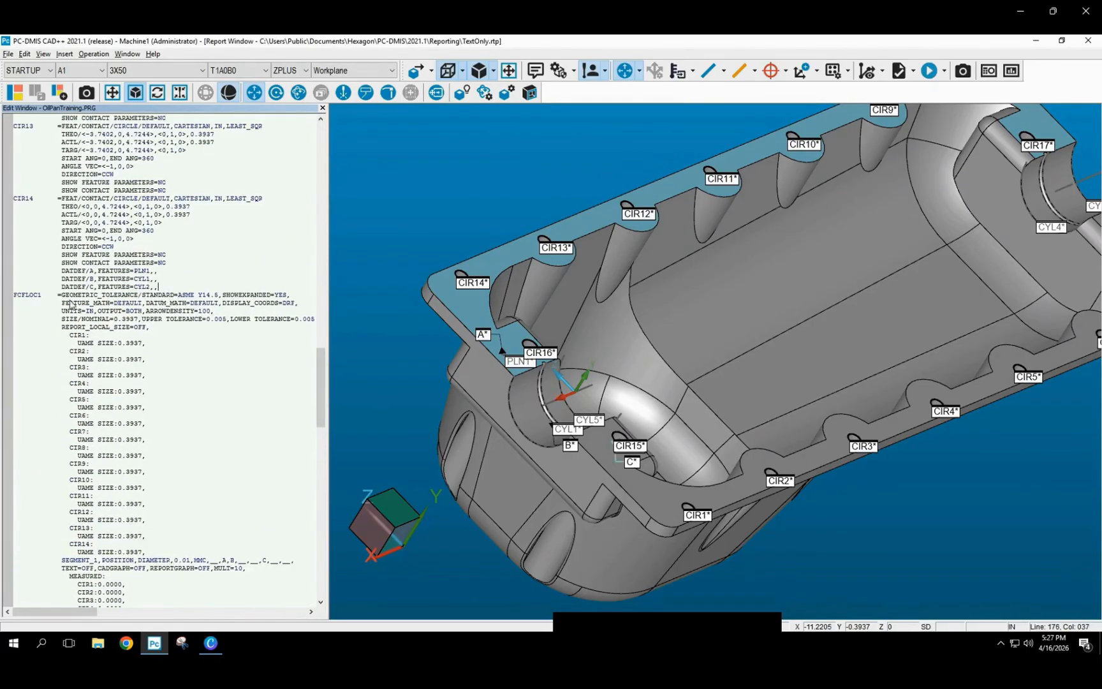
click(39, 305)
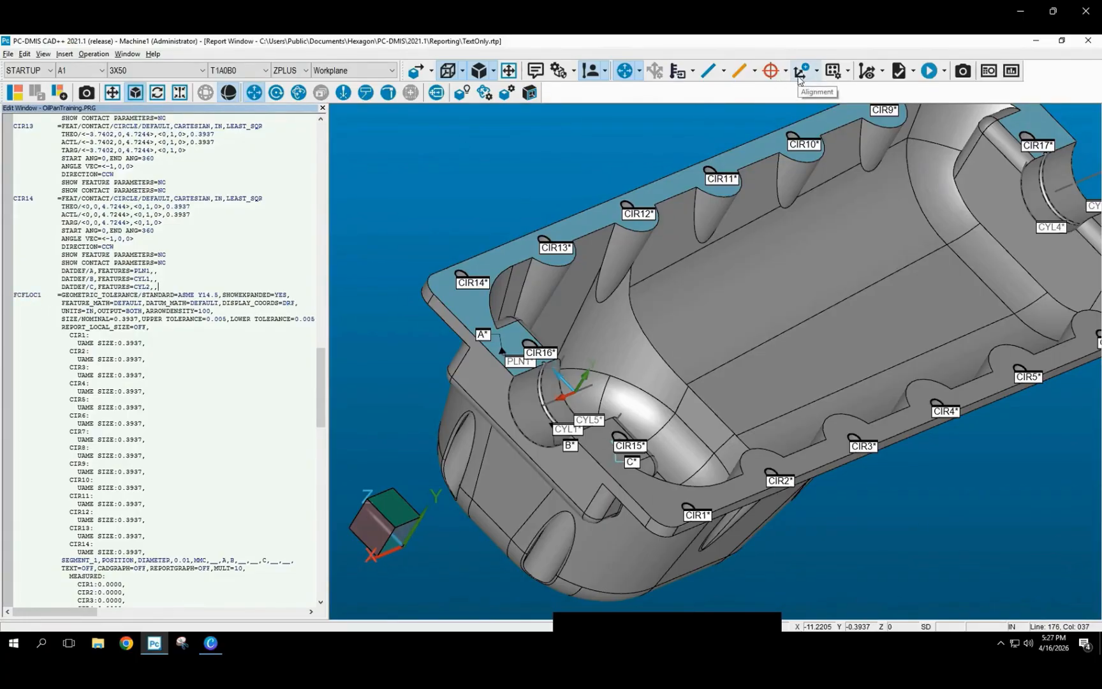
click(800, 72)
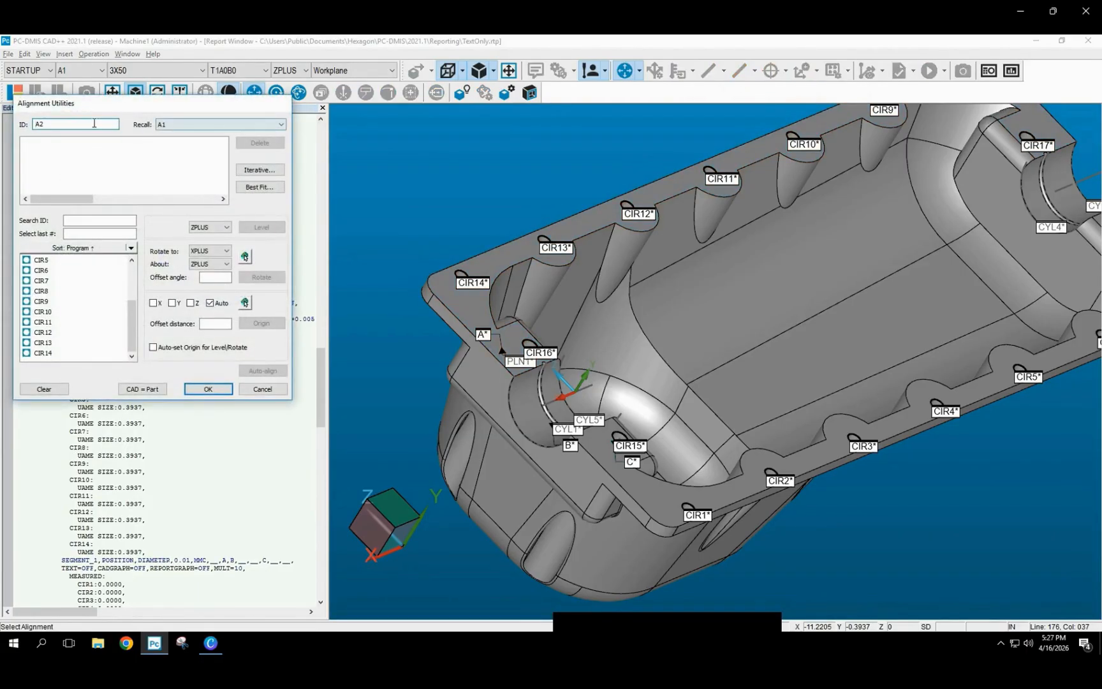
click(92, 123)
Add an offset rotation of -90 degrees about XPLUS to alignment Aln_cnc and check the resulting axes on the part.
click(227, 264)
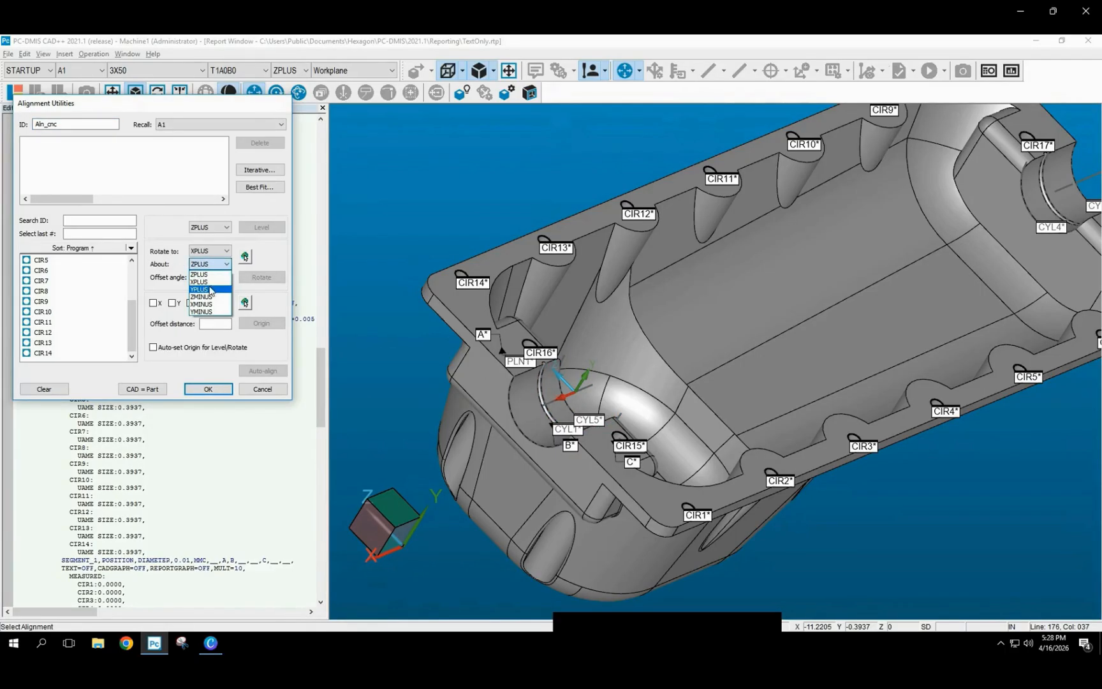
click(215, 282)
click(224, 277)
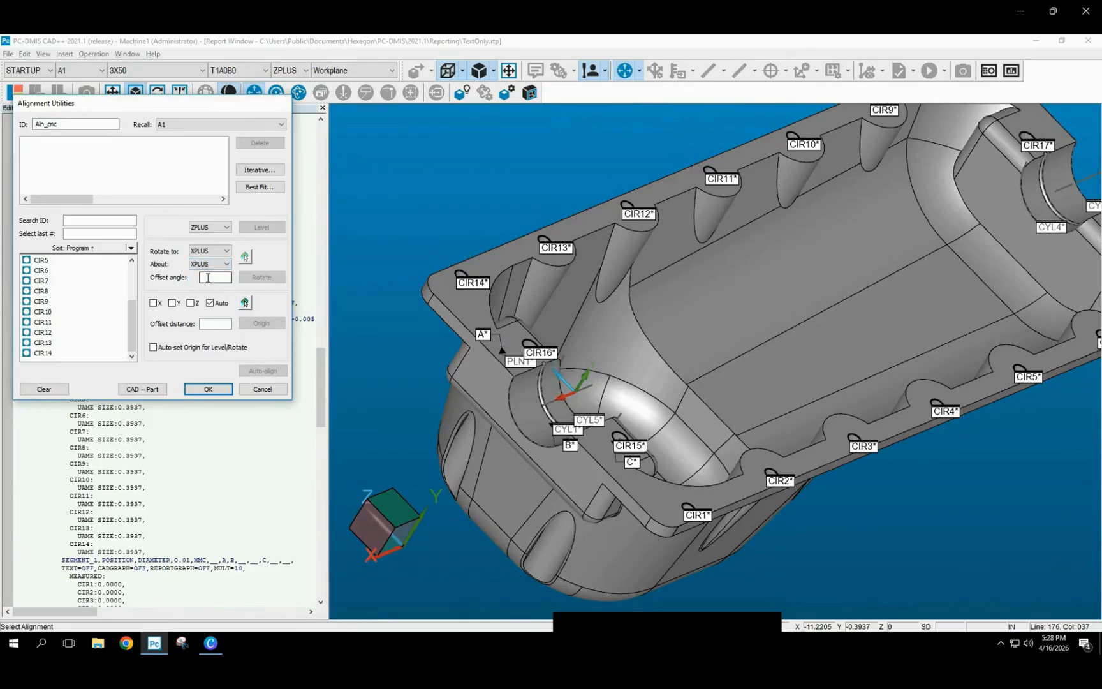
click(376, 531)
drag(586, 470, 387, 580)
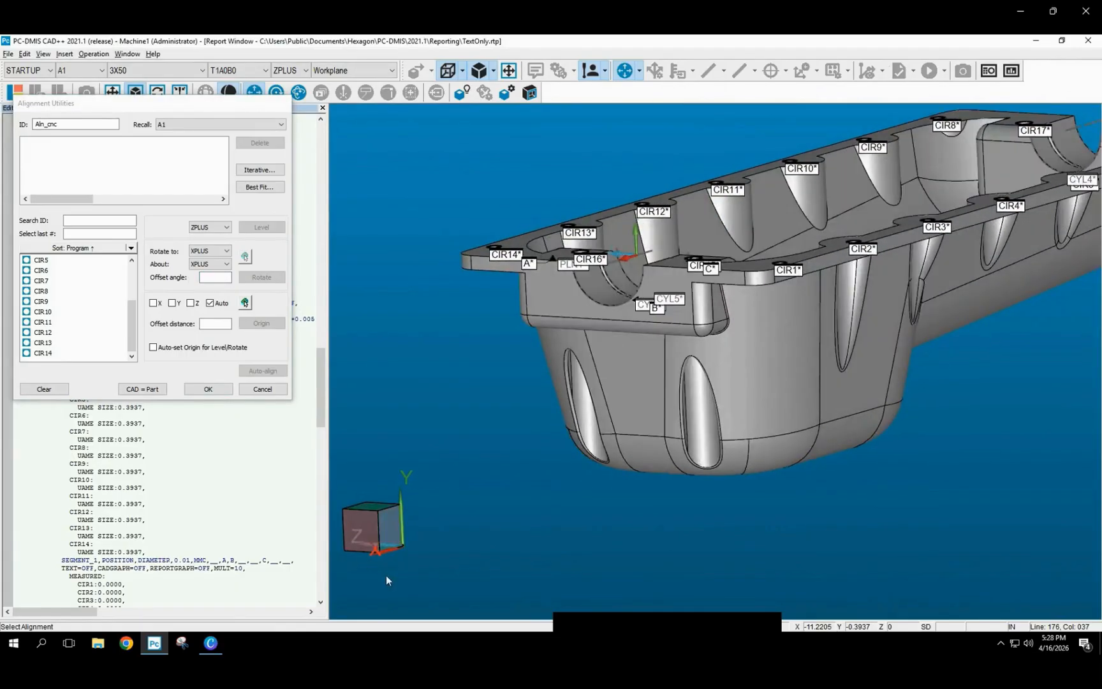
click(361, 530)
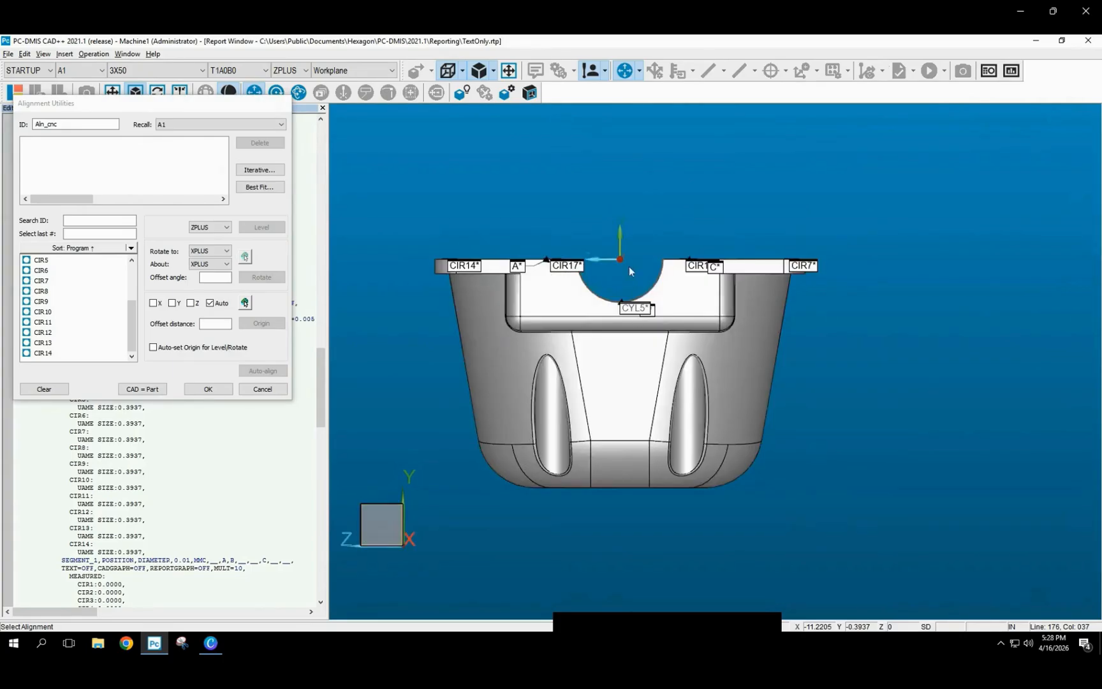
scroll(629, 266, up, 5)
scroll(837, 296, down, 1)
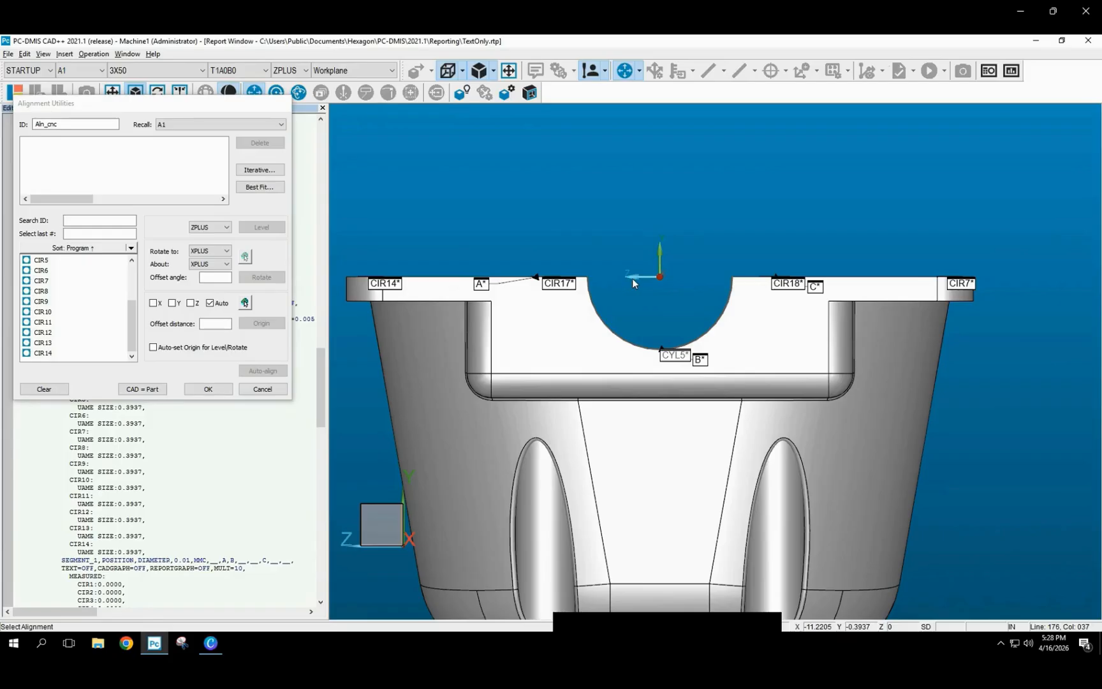
click(218, 276)
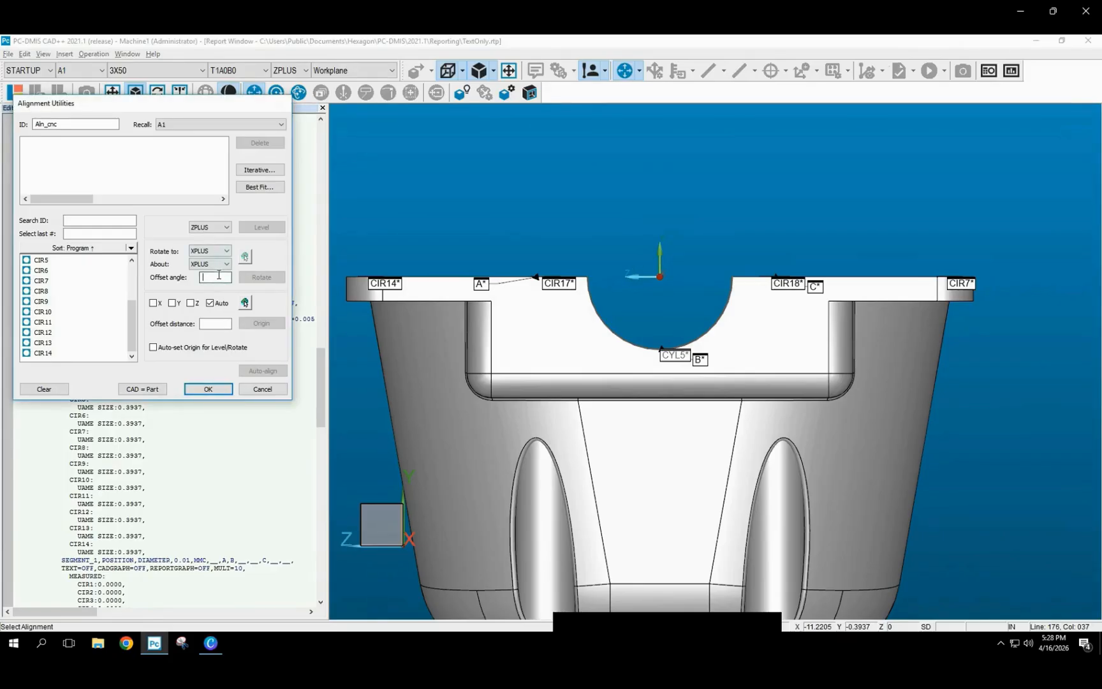
text(-90)
click(261, 278)
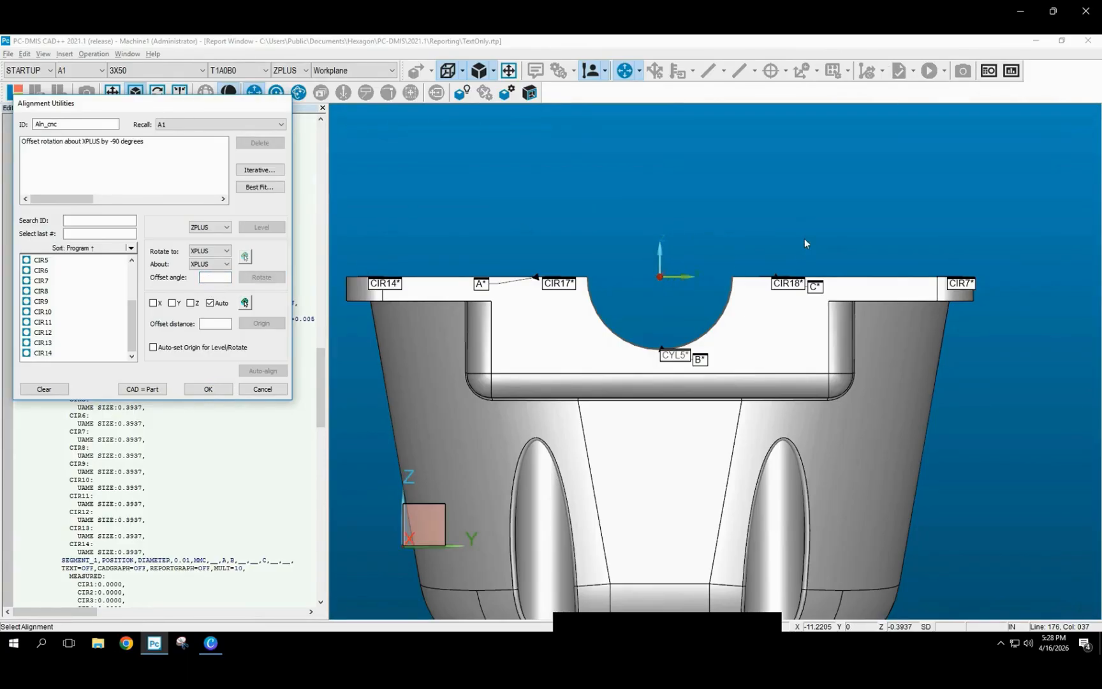
middle_drag(789, 267, 749, 279)
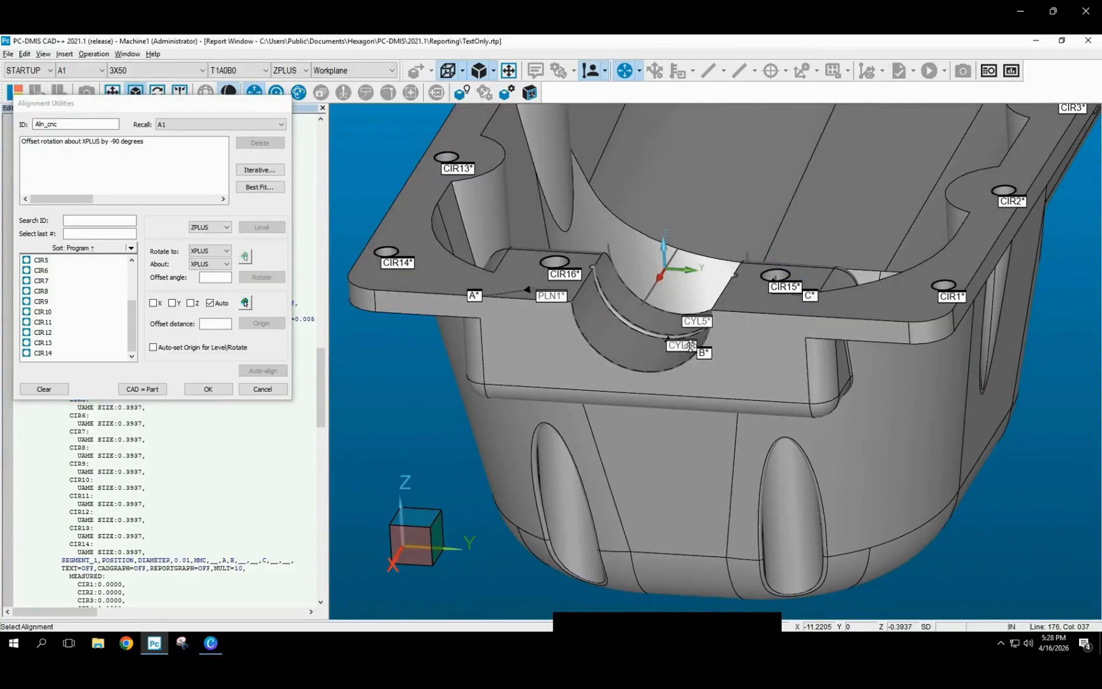
mouse_move(706, 322)
middle_down()
mouse_move(670, 272)
mouse_move(593, 342)
mouse_move(700, 316)
mouse_move(721, 339)
middle_up()
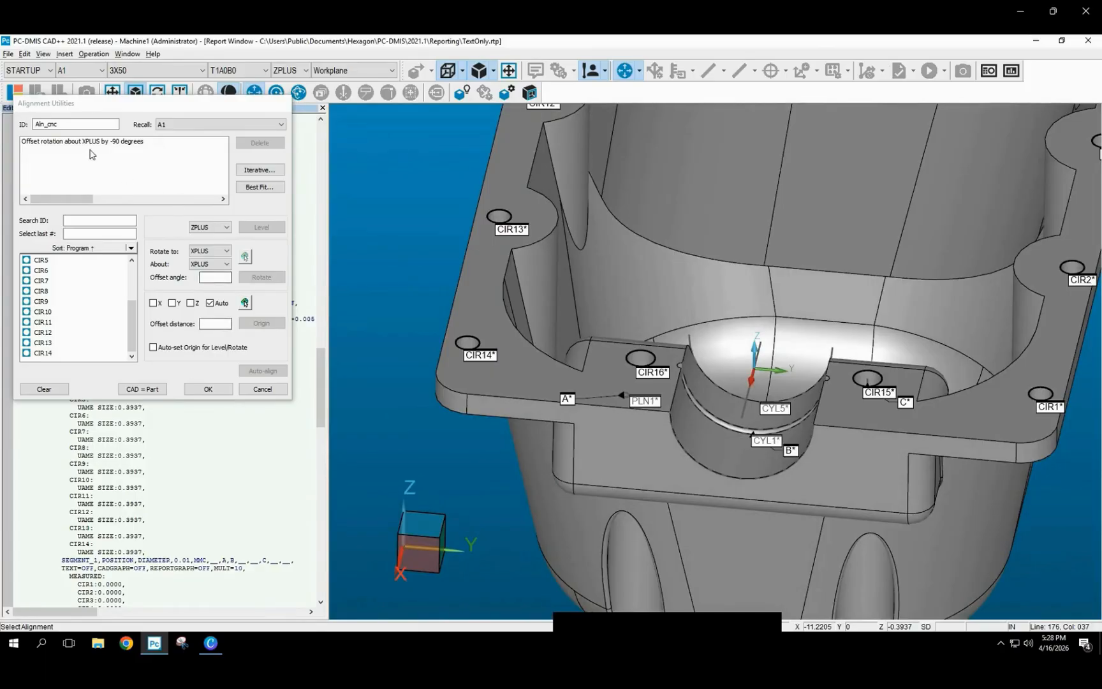
Add an offset rotation of 180 degrees about ZPLUS to alignment Aln_cnc and check the resulting axes on the part.
click(210, 263)
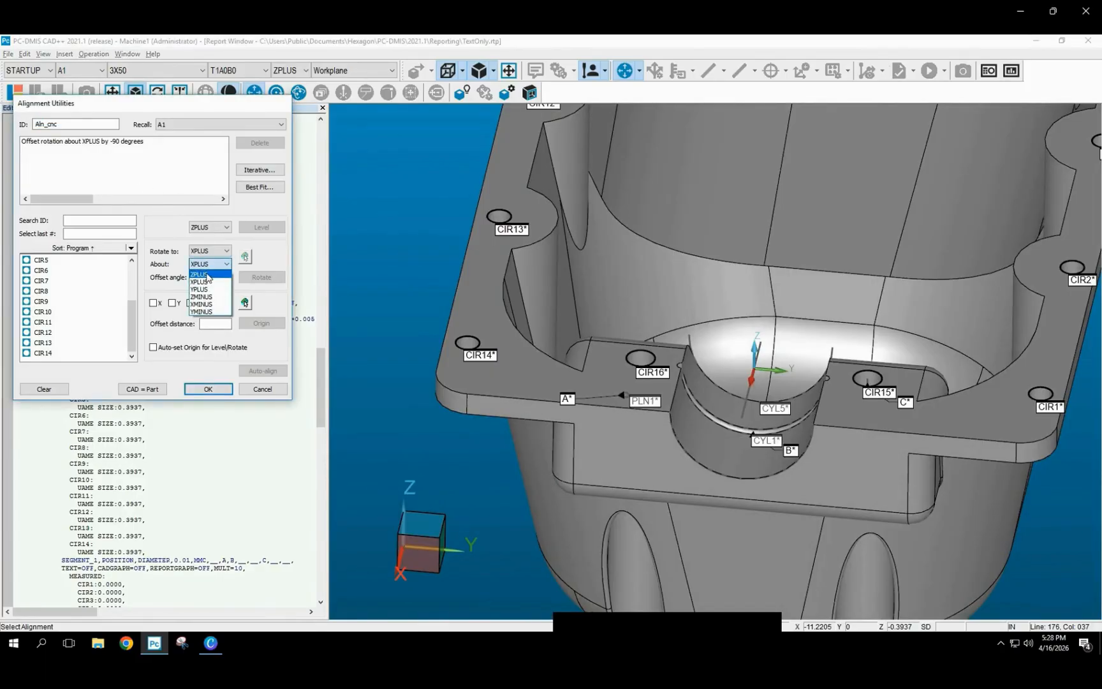
click(208, 274)
click(199, 268)
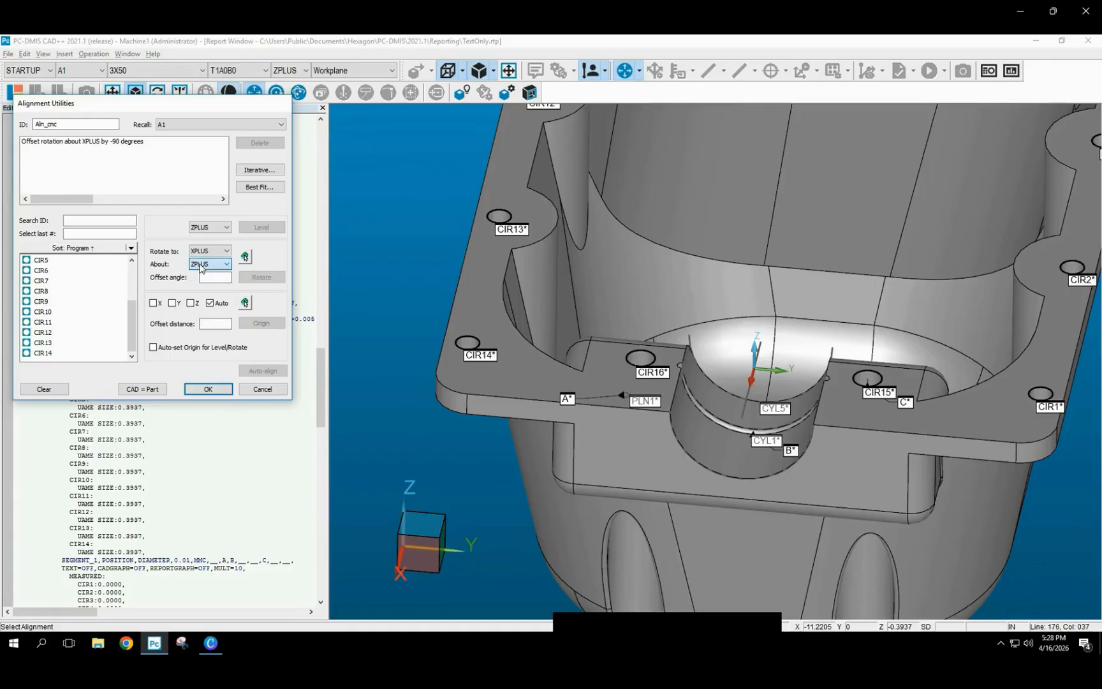
click(207, 278)
text(180)
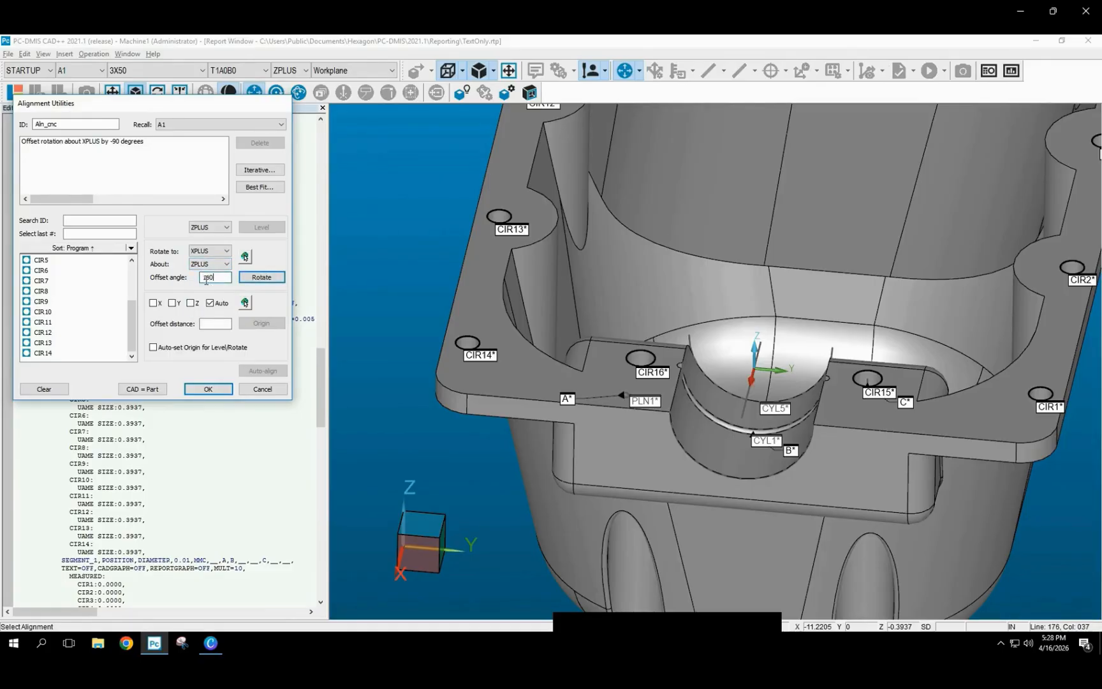
click(262, 277)
mouse_move(811, 330)
middle_down()
mouse_move(527, 187)
mouse_move(486, 304)
mouse_move(592, 426)
mouse_move(583, 409)
middle_up()
scroll(825, 431, down, 6)
scroll(855, 272, up, 5)
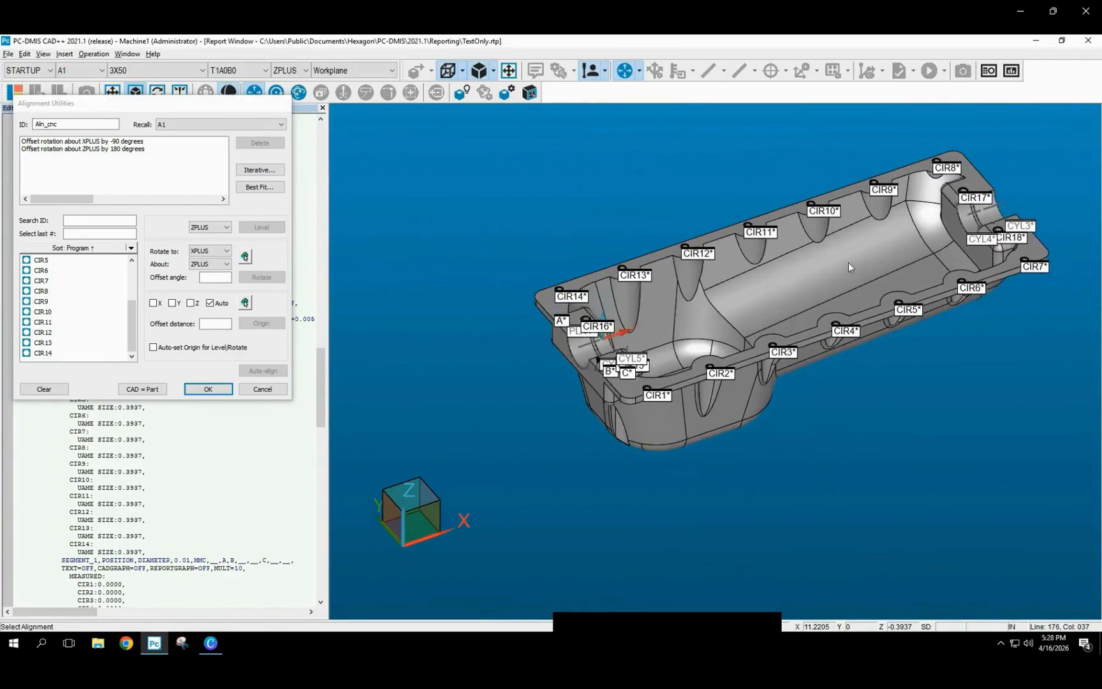
Hide all feature ID labels on the oil pan model and inspect the alignment's axes.
right_click(509, 348)
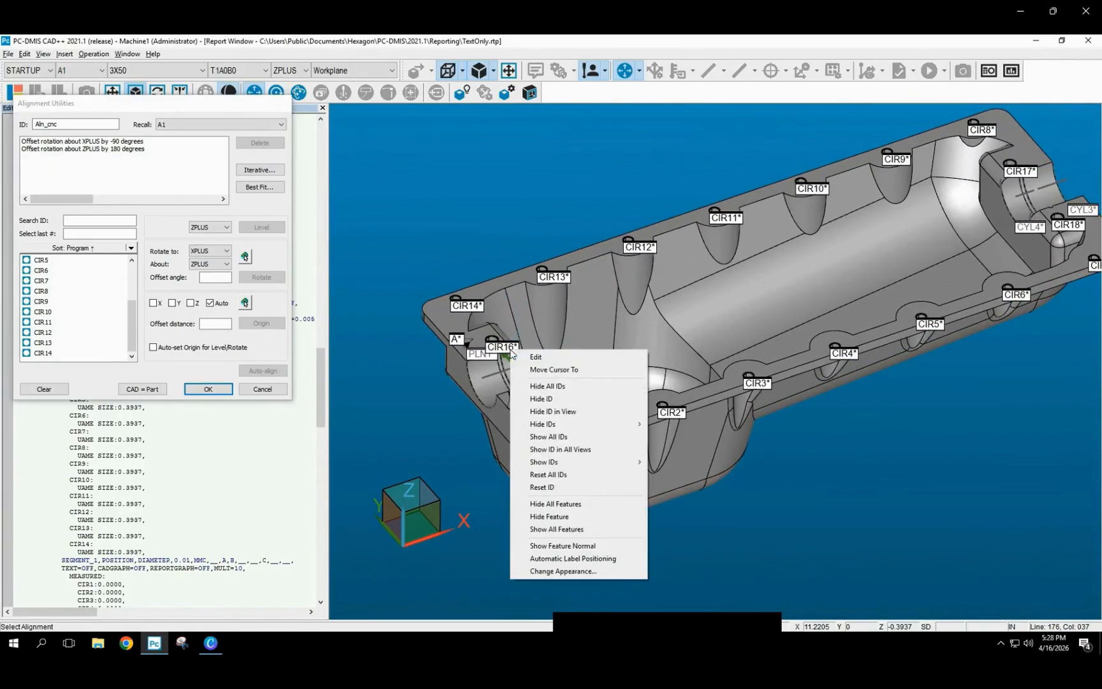
click(585, 387)
middle_drag(542, 376, 585, 378)
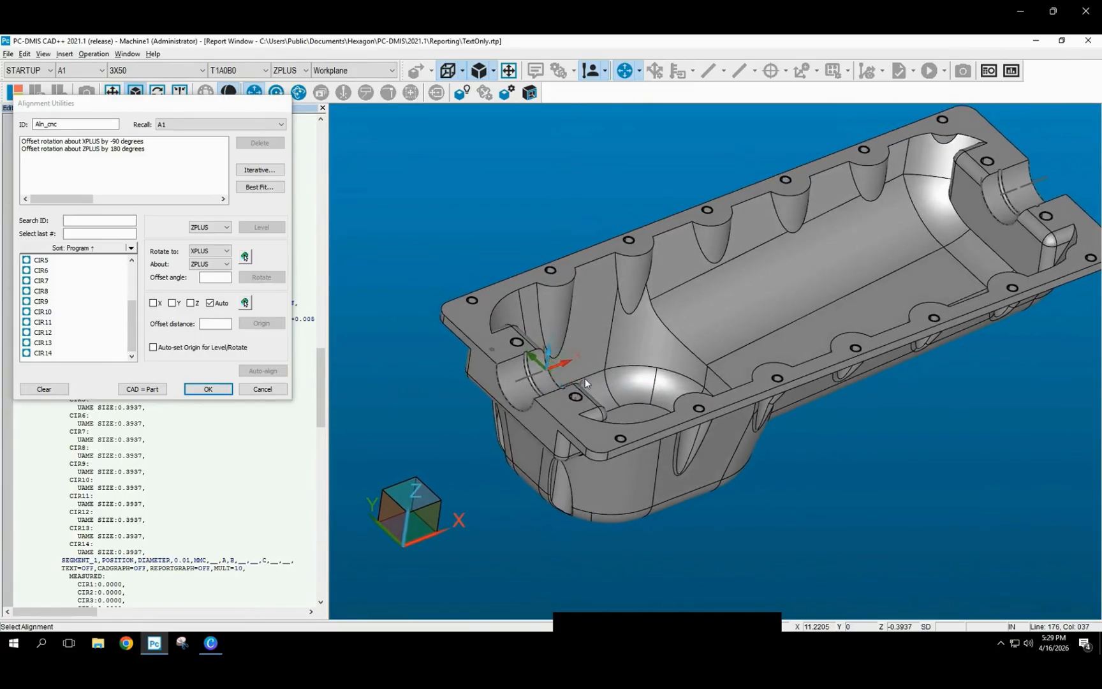
scroll(652, 382, down, 1)
scroll(604, 344, up, 1)
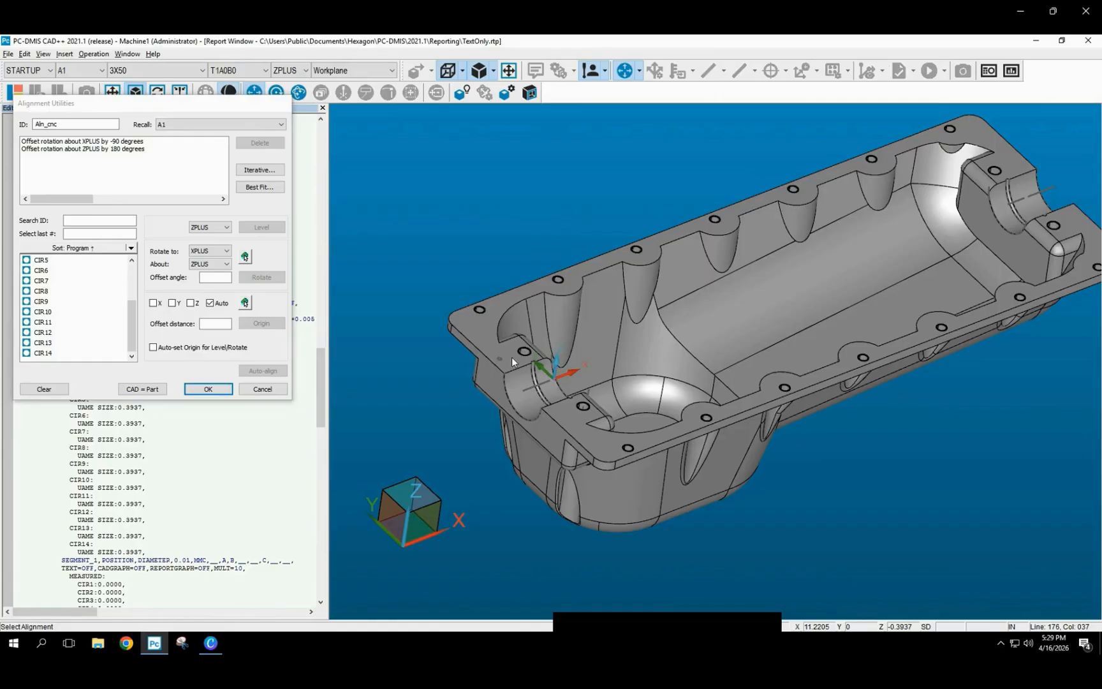
Finish alignment Aln_cnc and convert its dependent commands to the new alignment coordinate system.
click(218, 392)
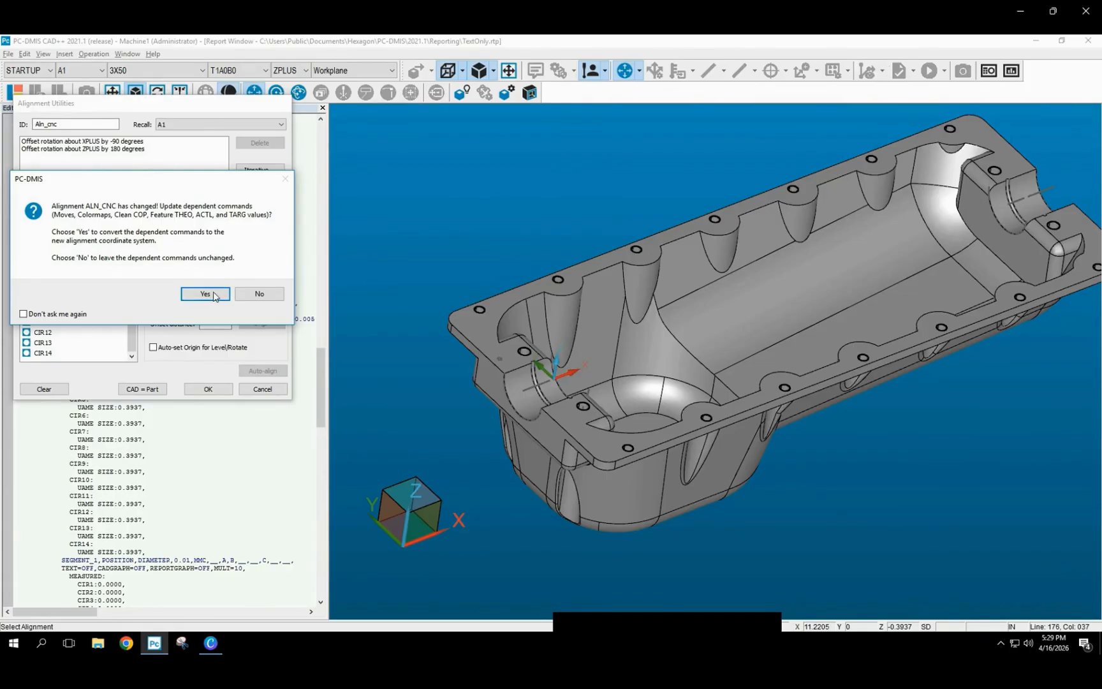
click(204, 294)
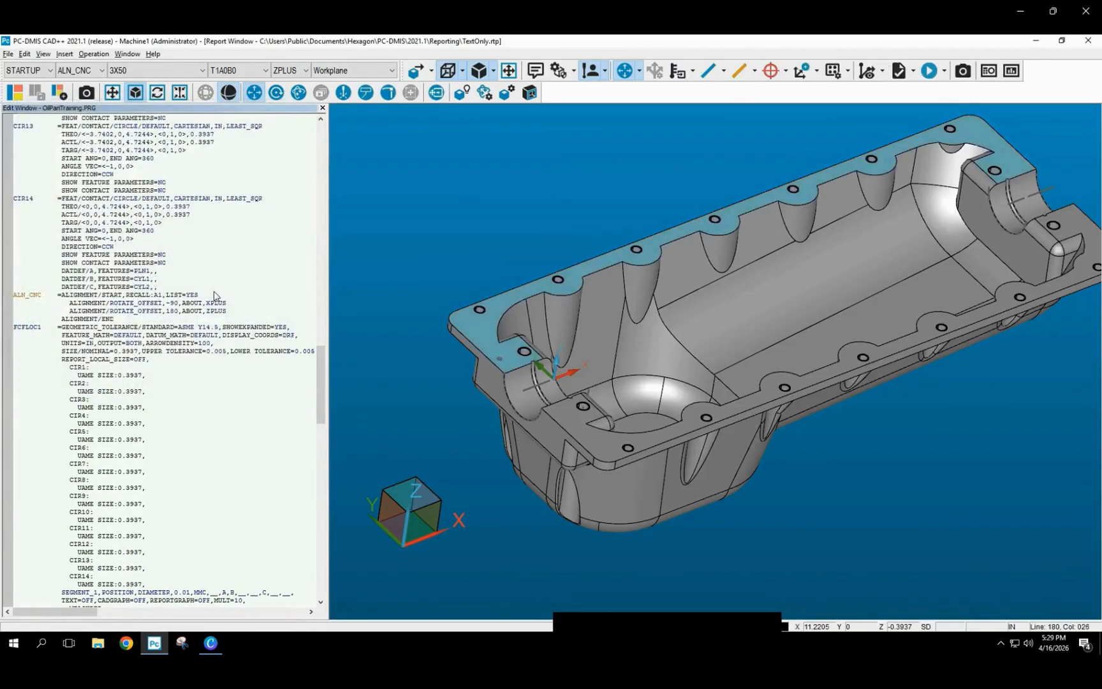
scroll(243, 400, down, 2)
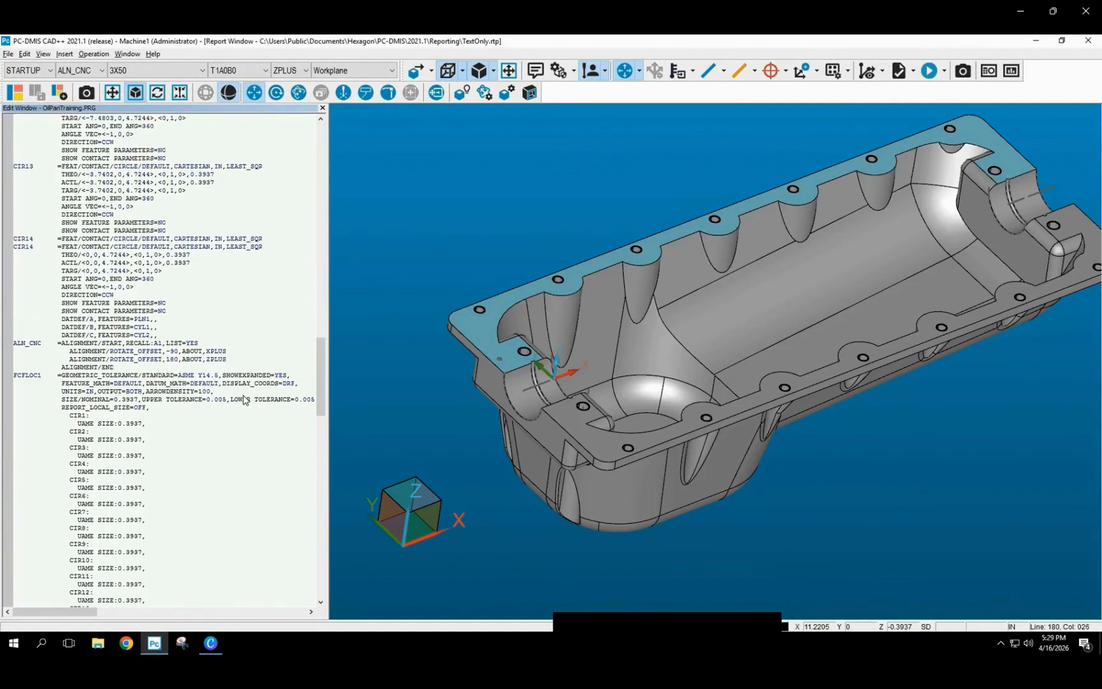
scroll(201, 416, down, 4)
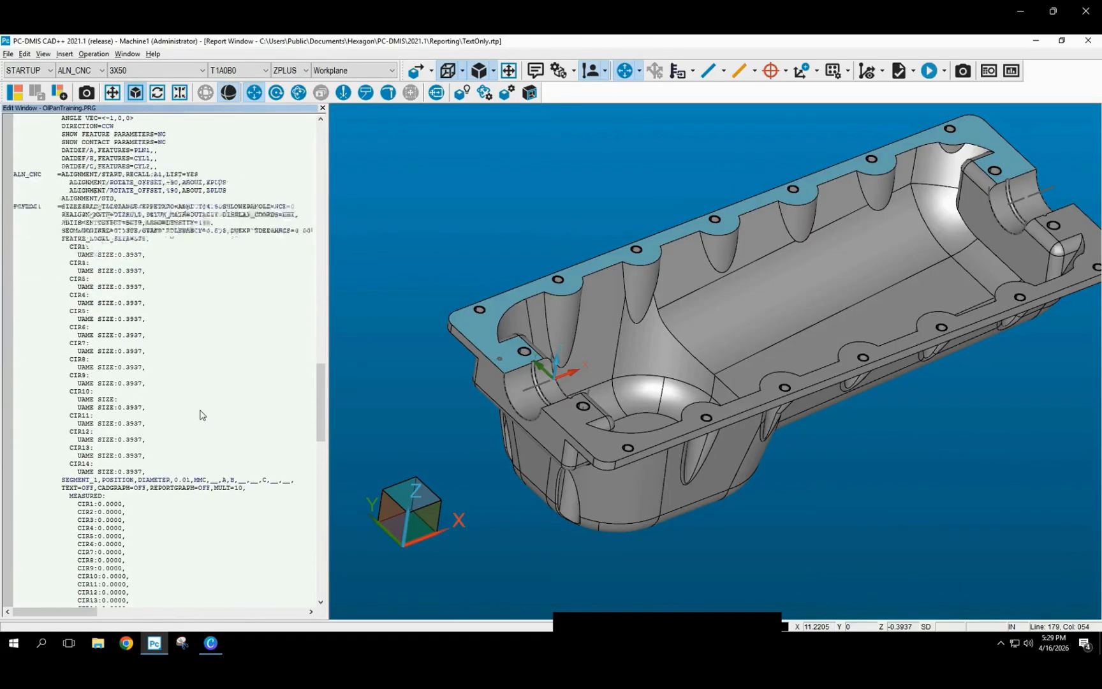
Check FCFLOC1 in the report and edit its nominals to report the Y axis instead of Z.
click(1011, 71)
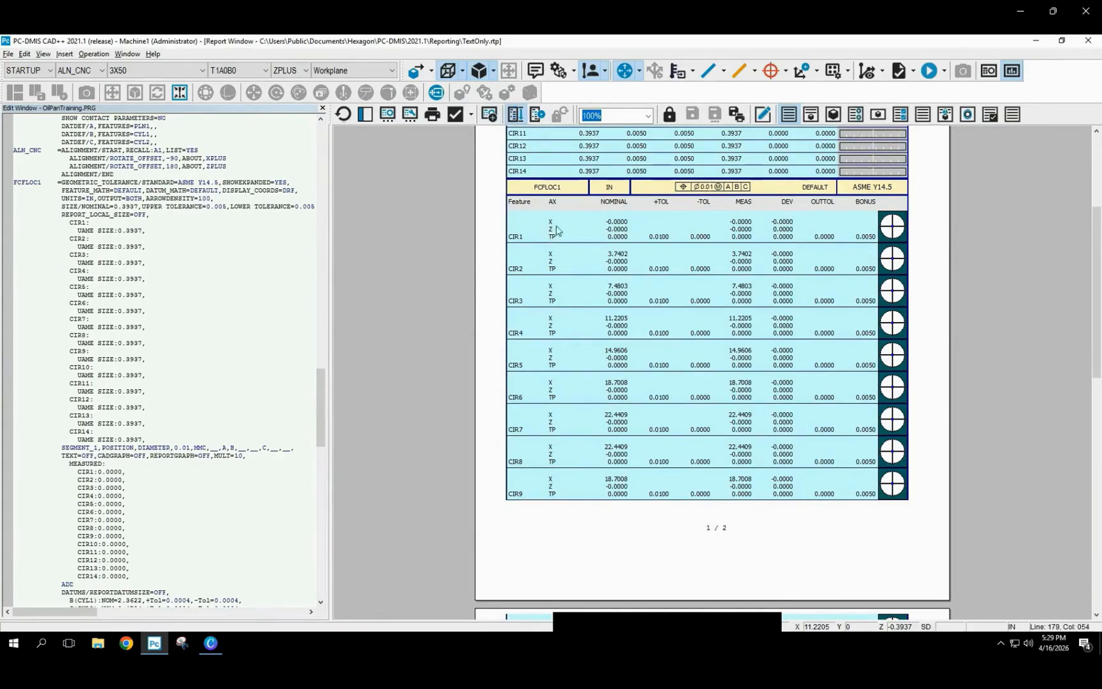
click(1012, 71)
click(197, 282)
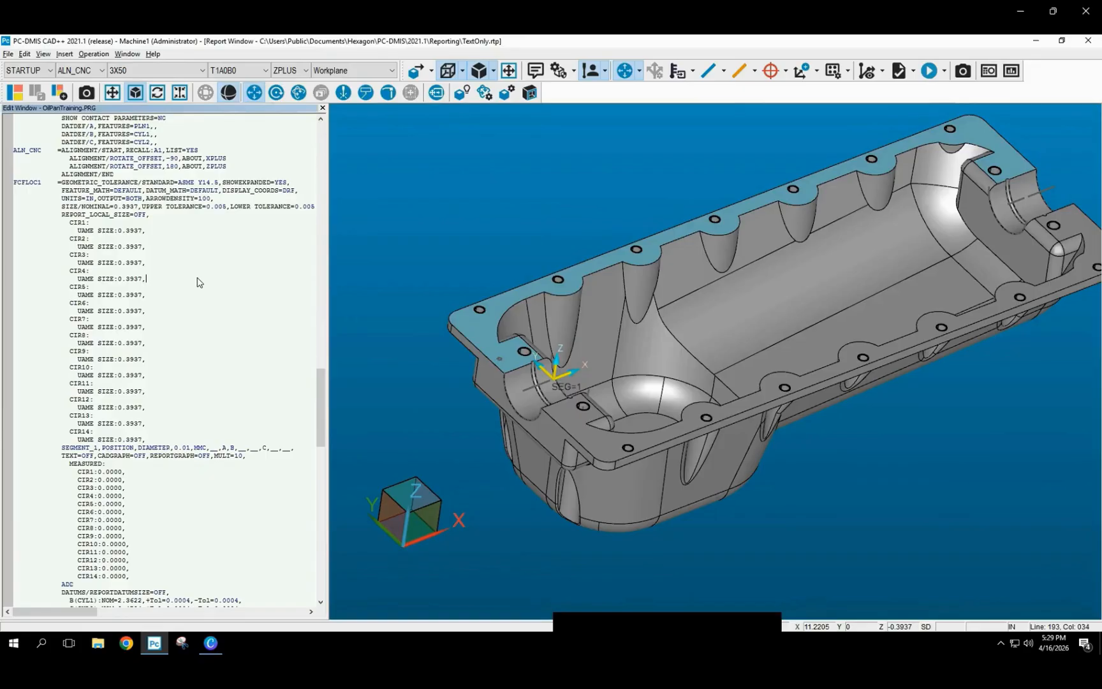
key(F9)
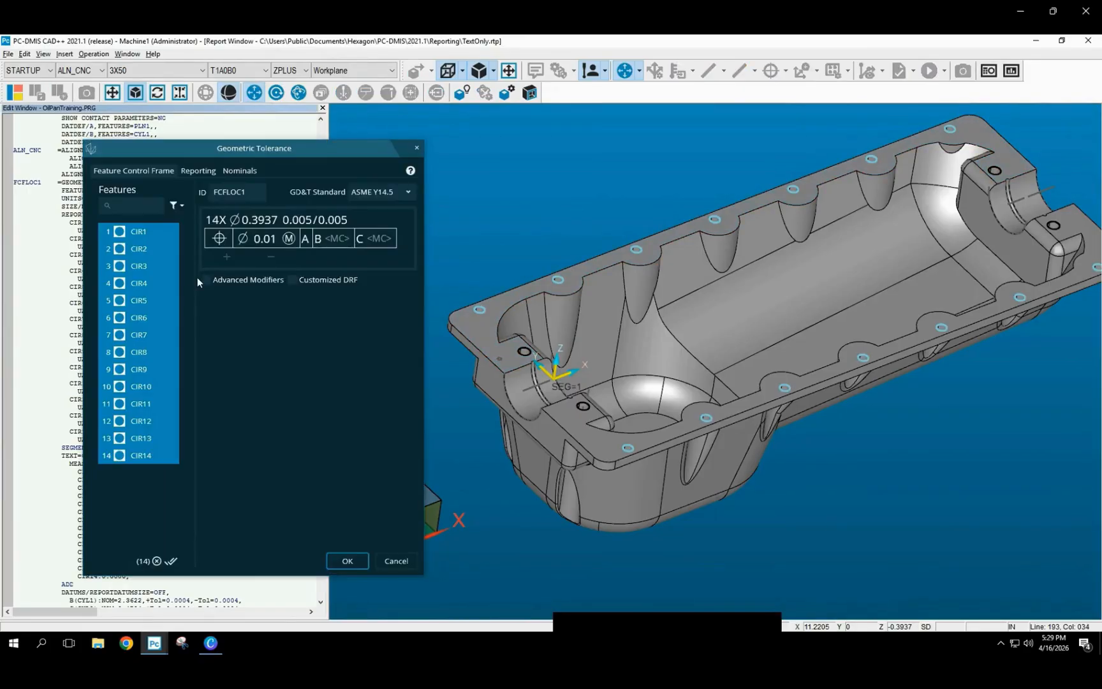
click(251, 172)
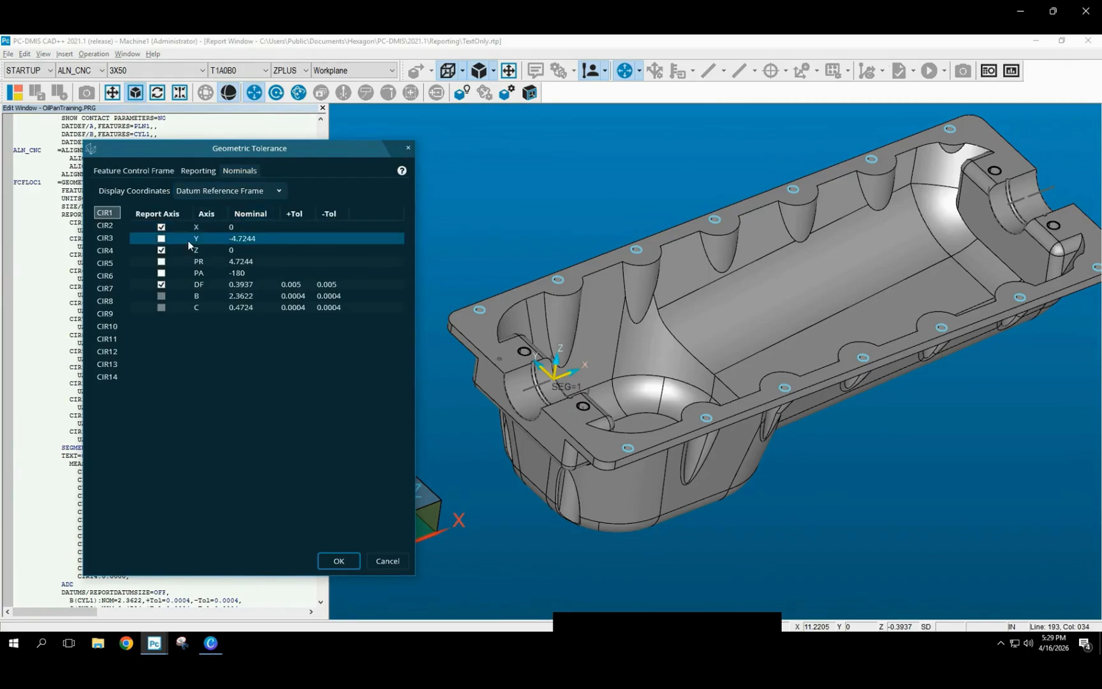
click(247, 239)
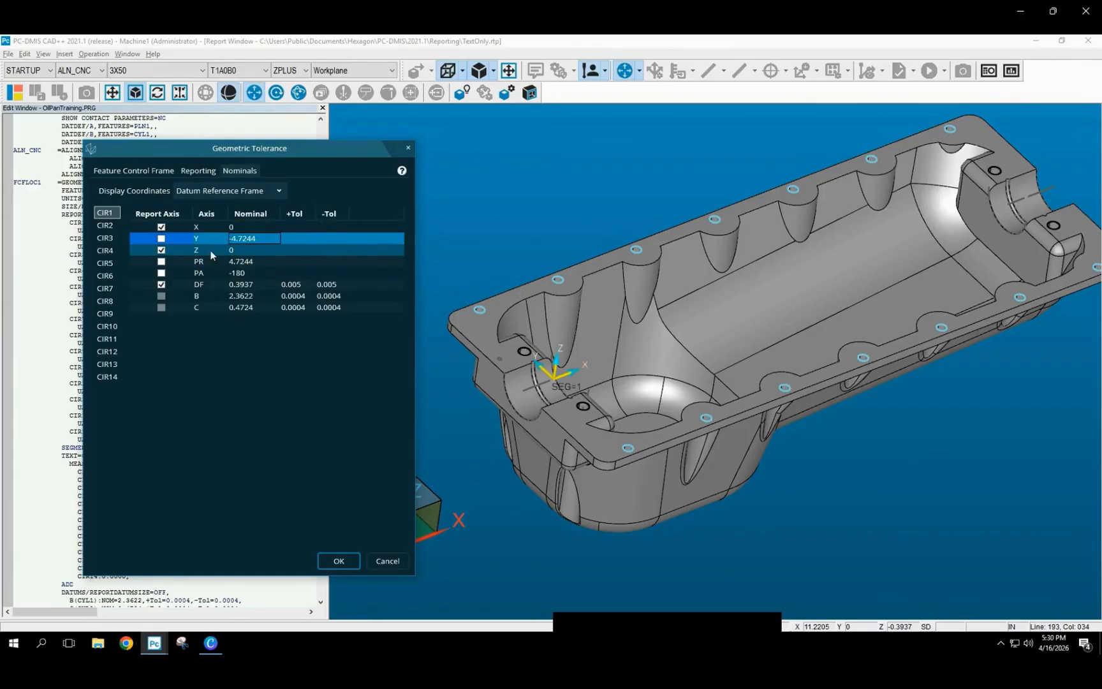
click(161, 238)
click(160, 250)
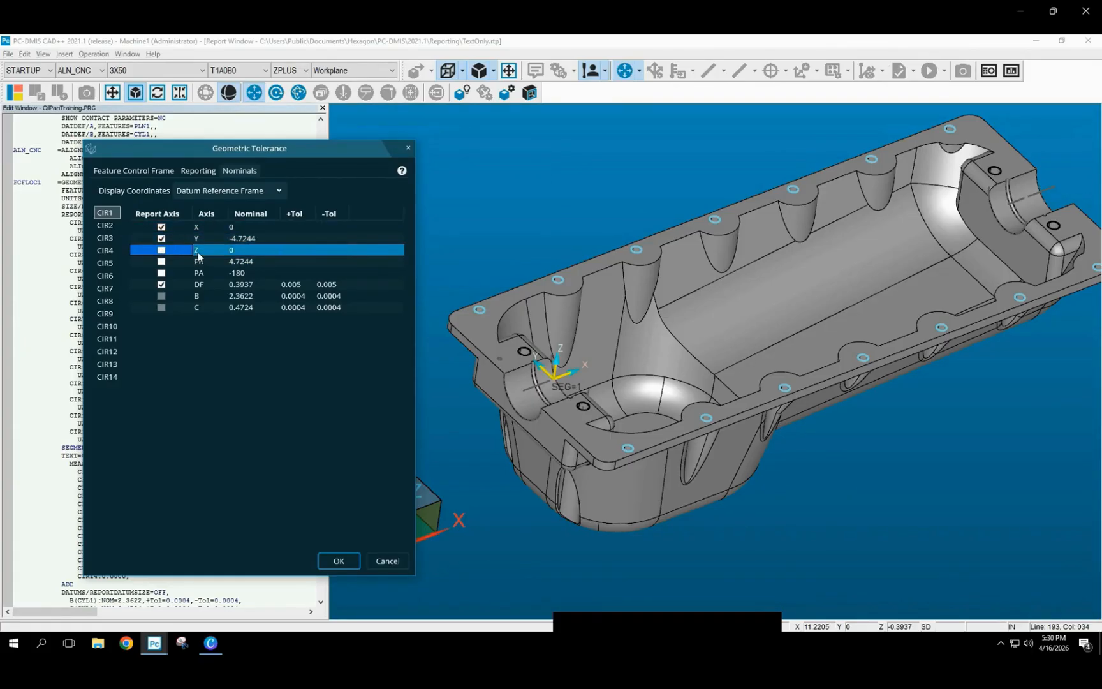
click(341, 560)
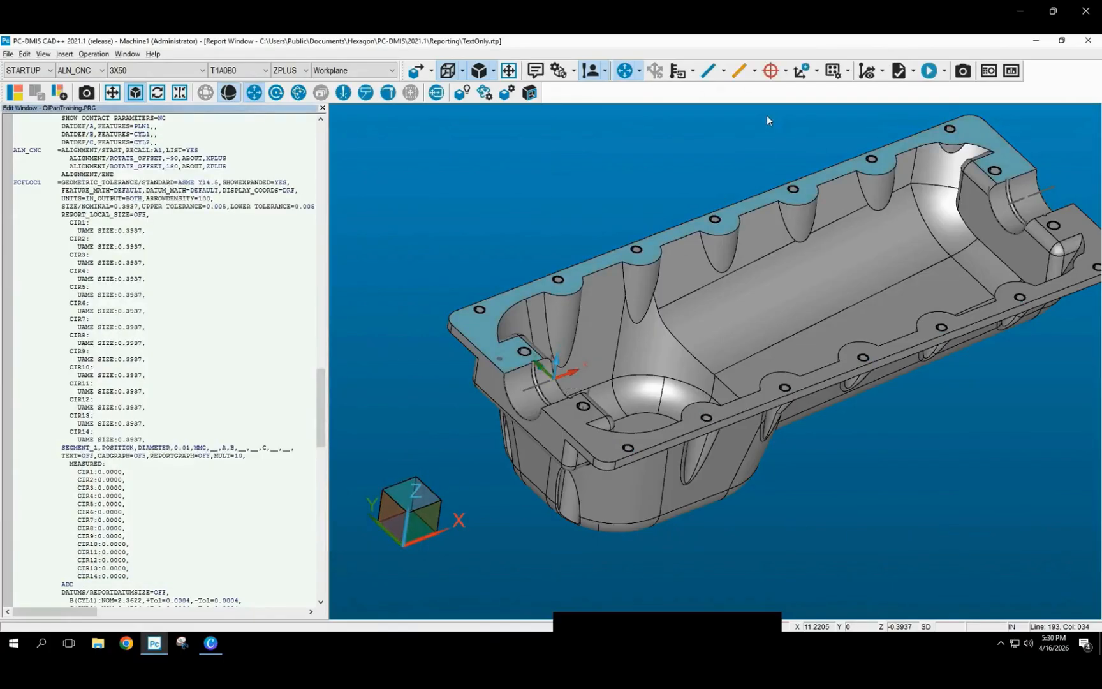
Review the reported axes and nominals for FCFLOC1 and FCFLOC2 in the report.
click(1012, 70)
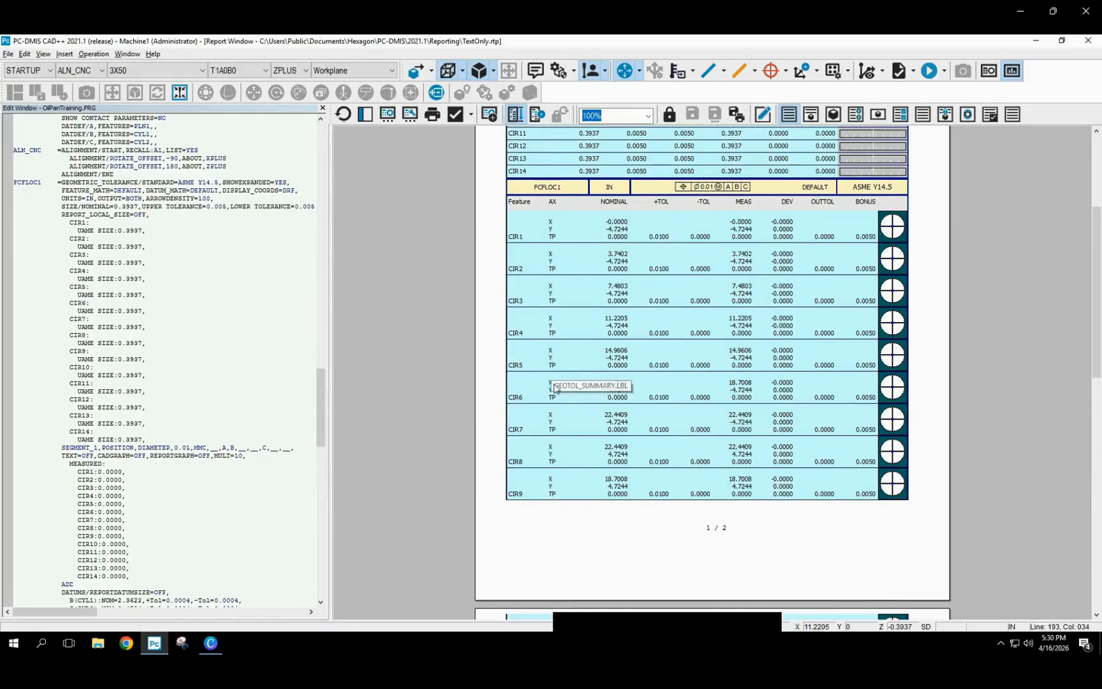
scroll(555, 411, down, 6)
scroll(572, 337, up, 3)
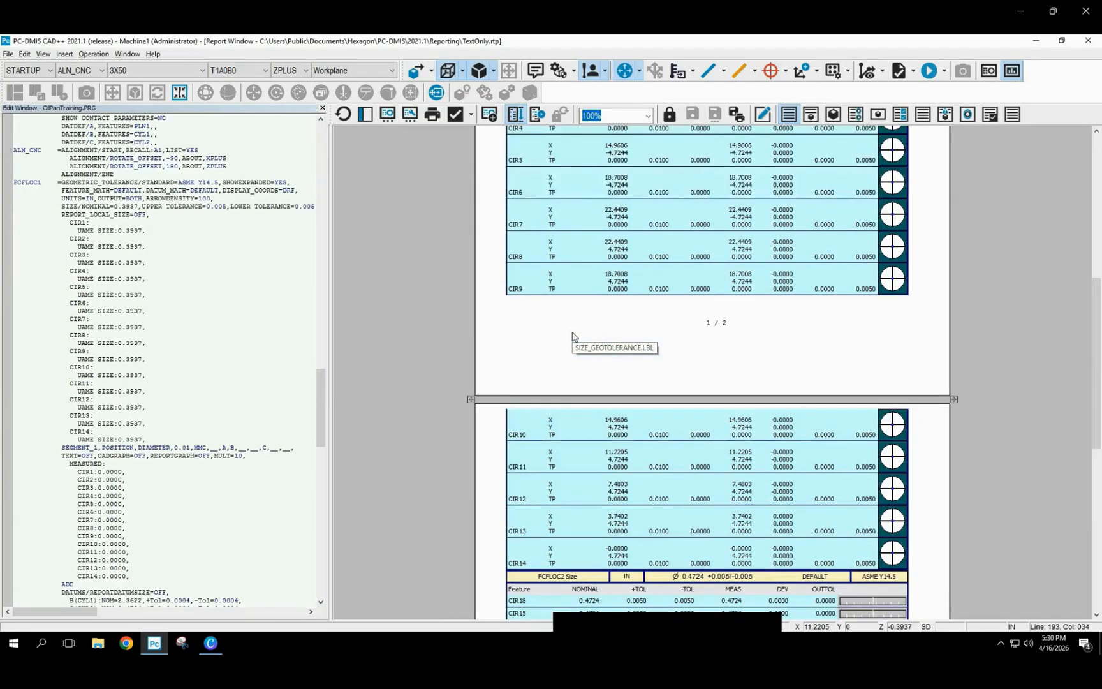
scroll(572, 337, up, 5)
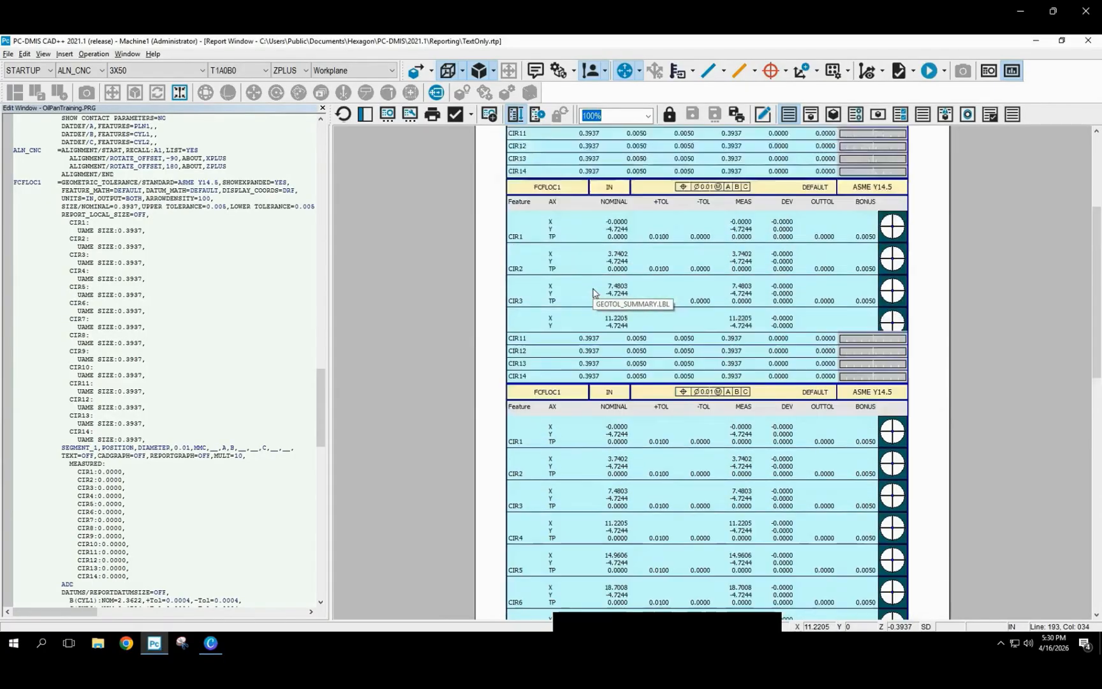
scroll(561, 345, down, 3)
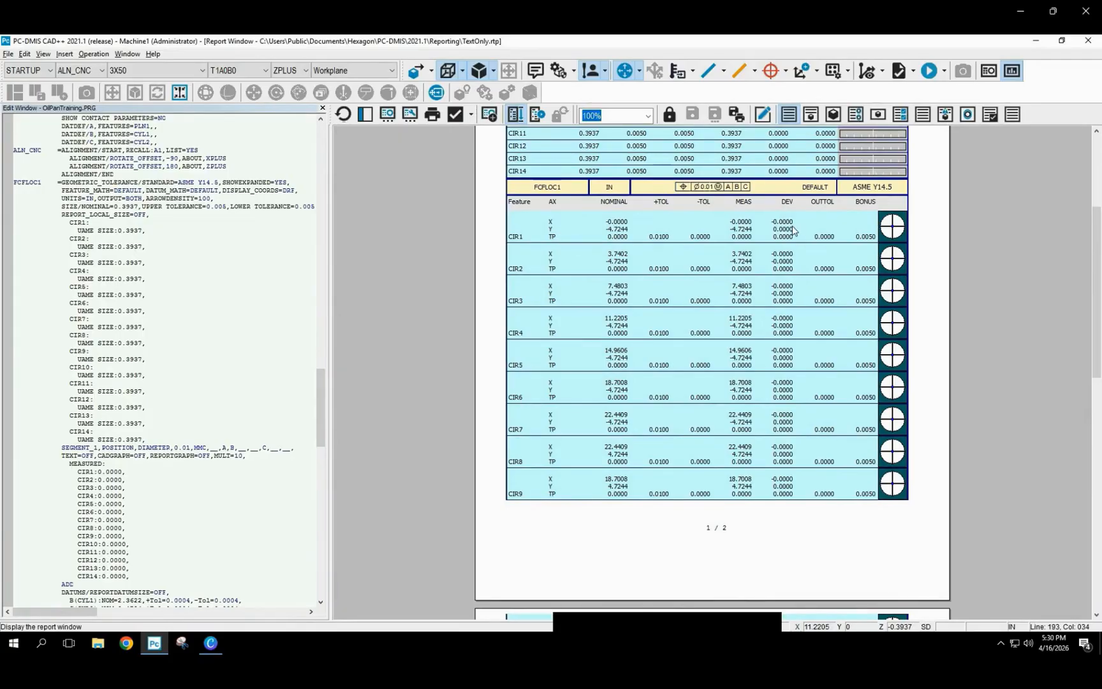
scroll(802, 229, down, 6)
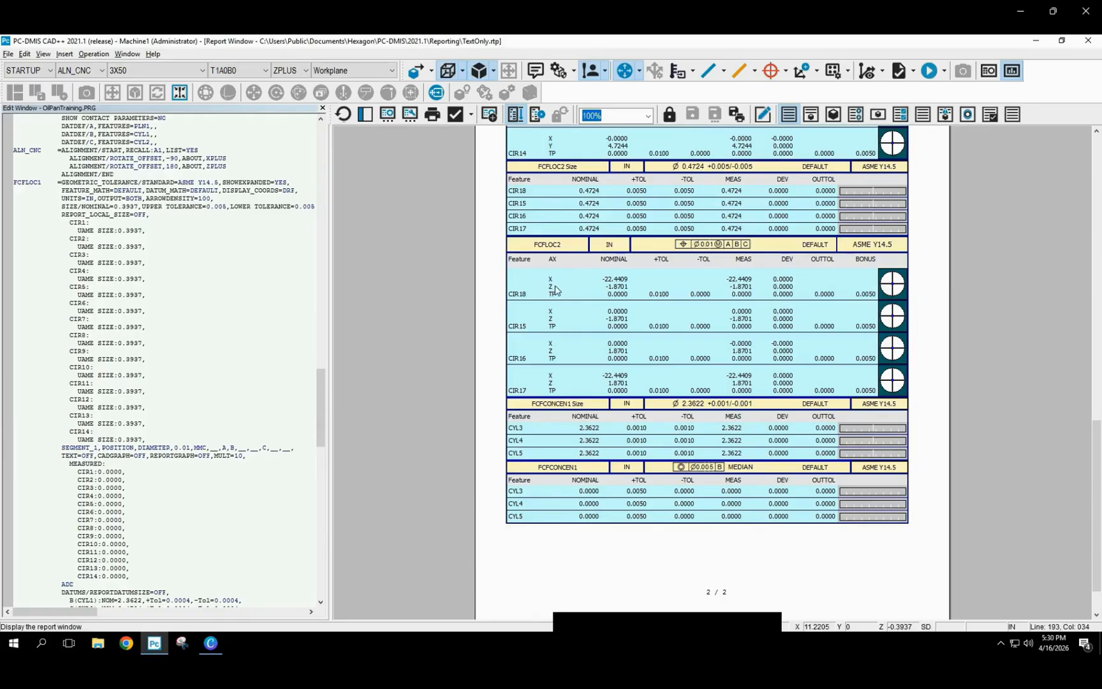
click(1012, 71)
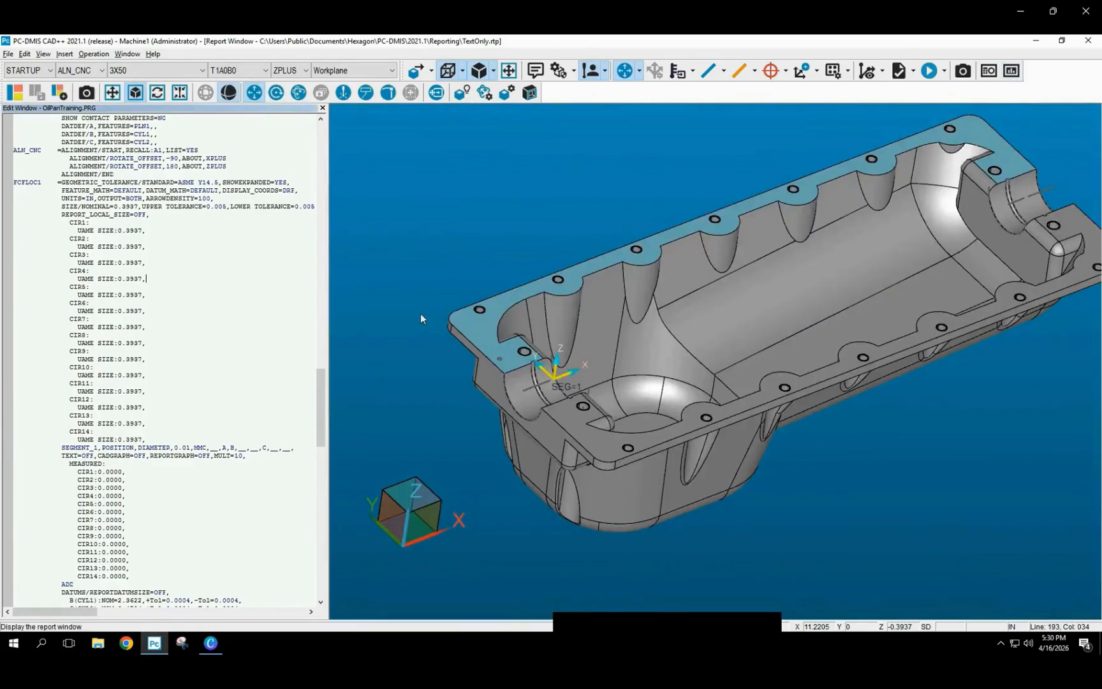
Insert a RECALL/ALIGNMENT,INTERNAL,A1 command after the FCFLOC2 tolerance block, just before CYL3.
scroll(169, 409, down, 10)
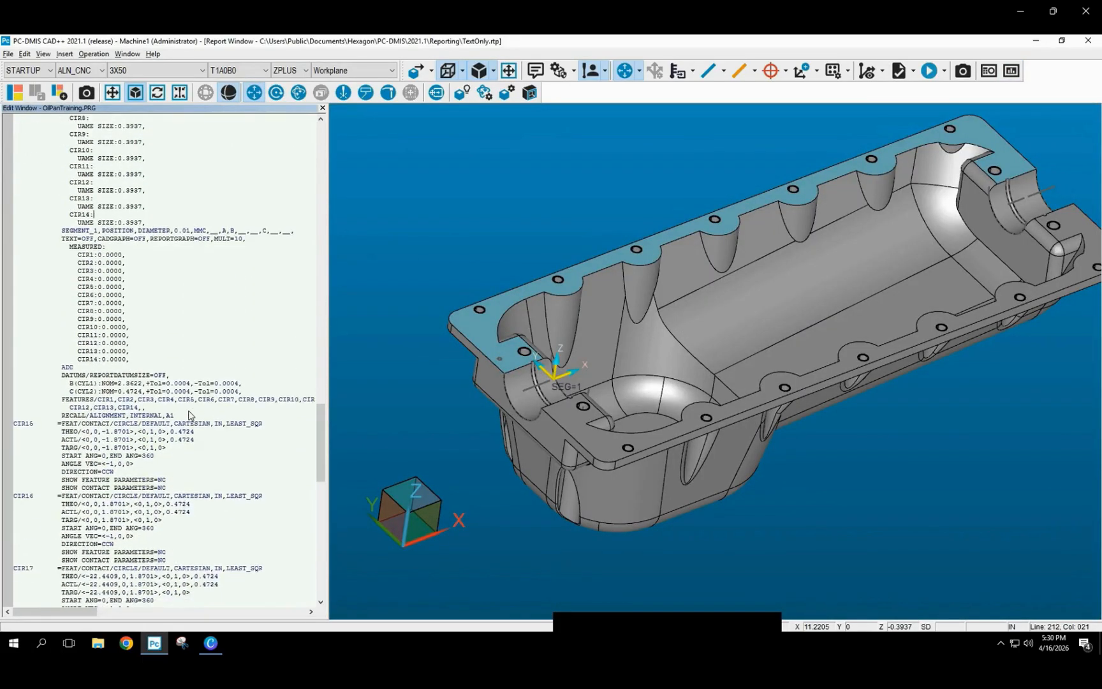
scroll(64, 382, down, 13)
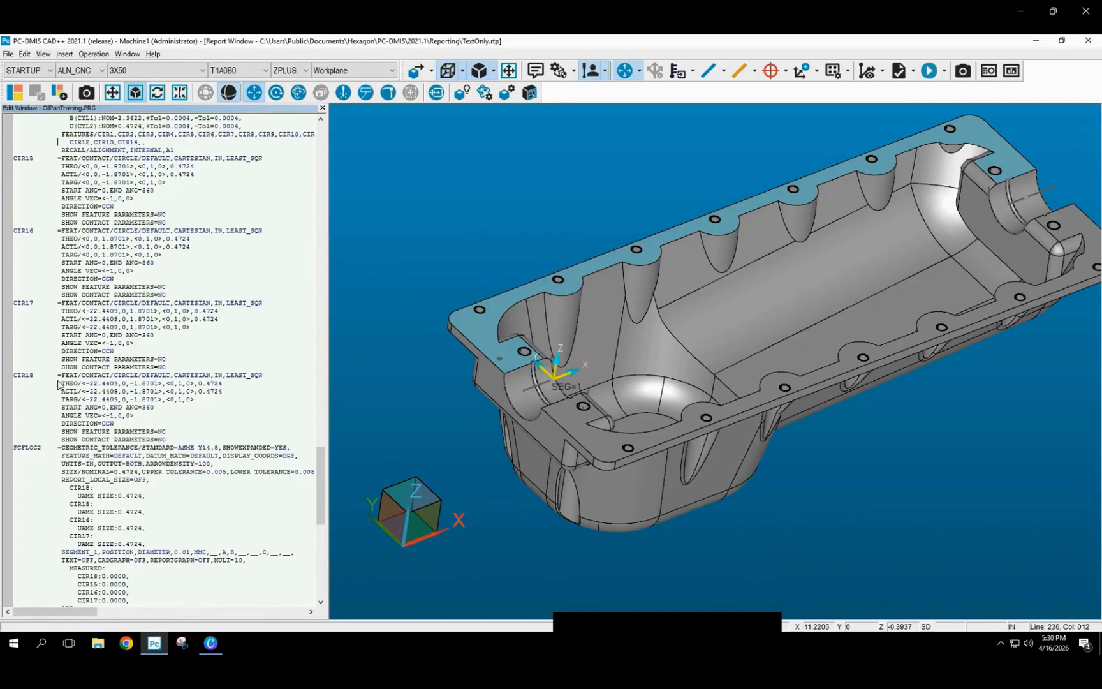
click(29, 377)
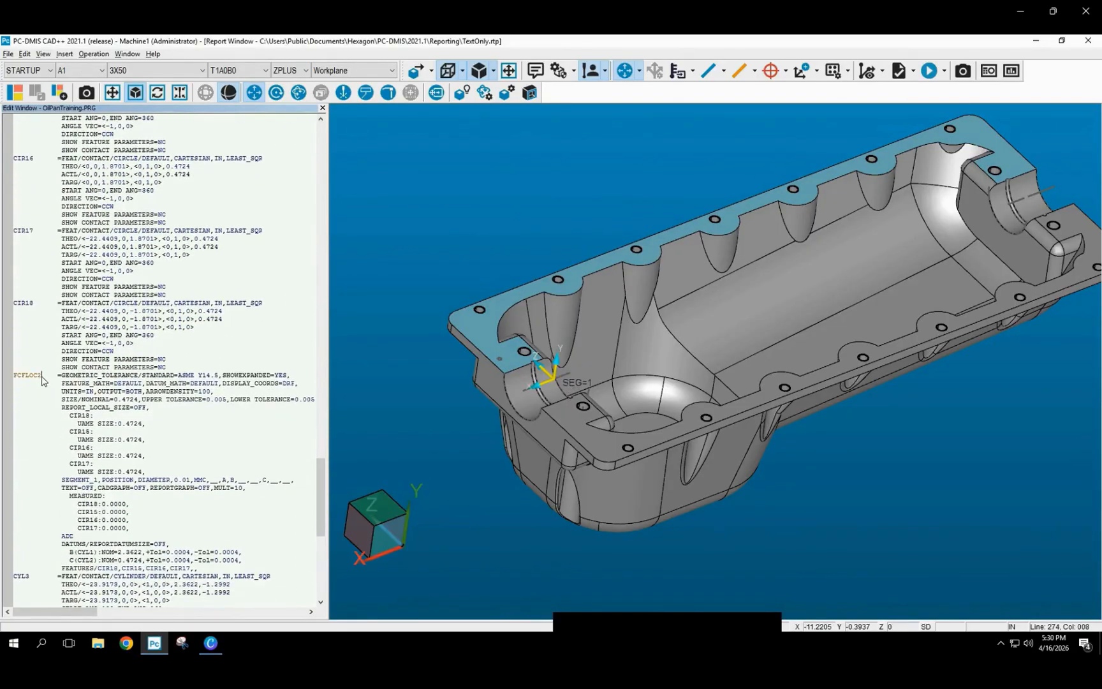
scroll(33, 388, down, 8)
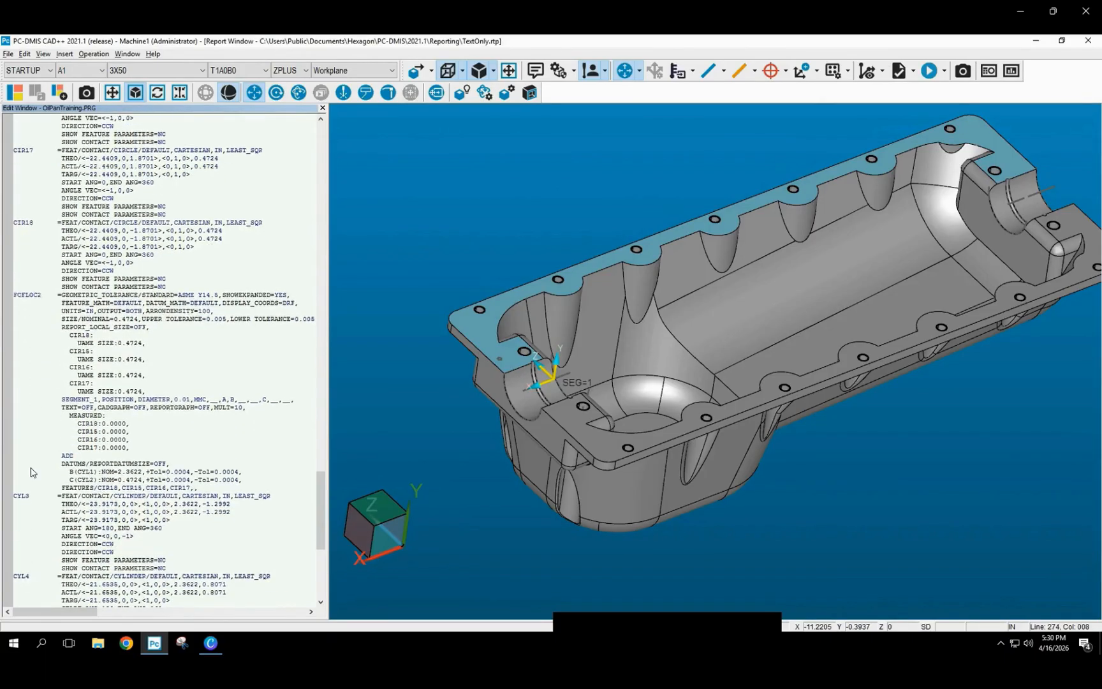
click(27, 530)
scroll(37, 502, up, 2)
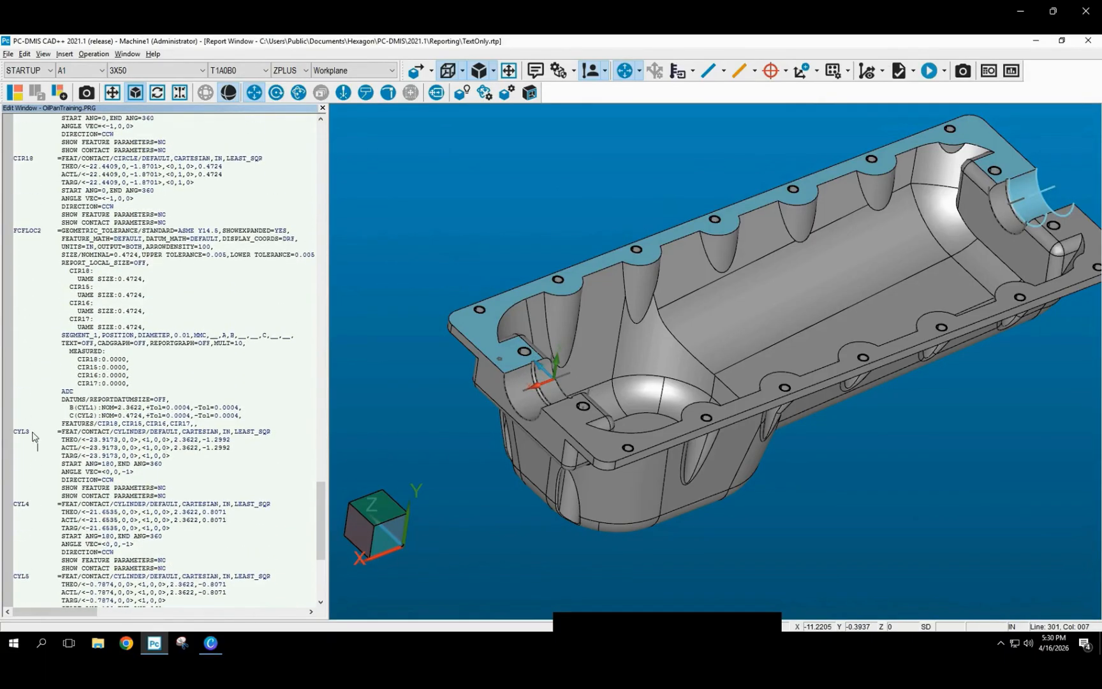
click(45, 239)
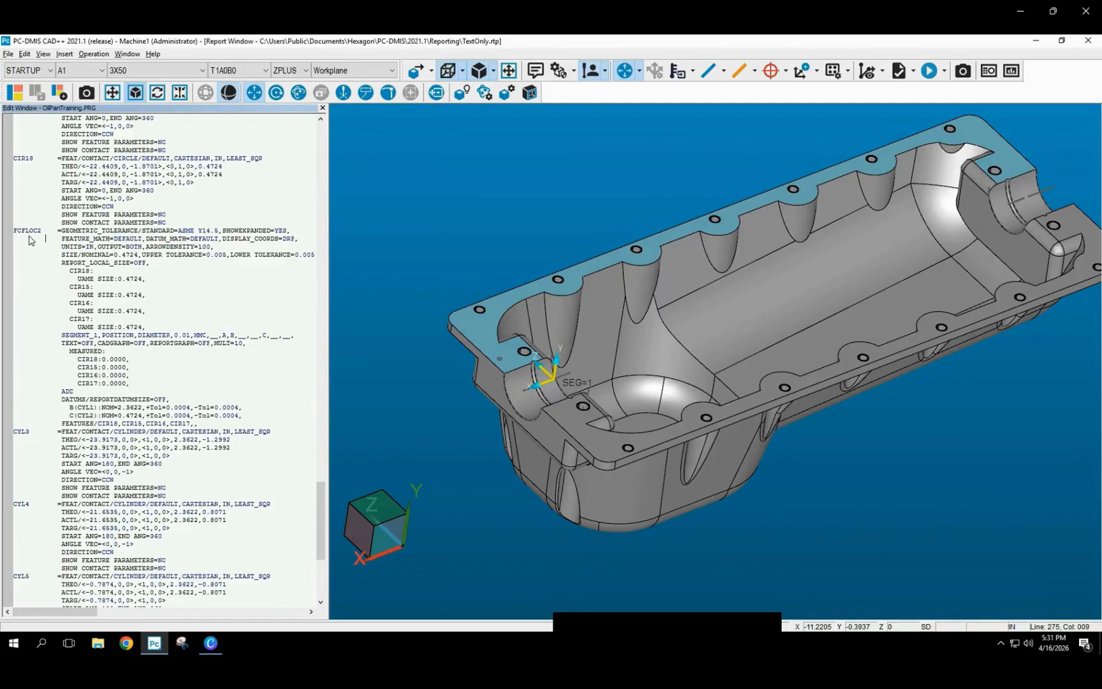
click(199, 423)
key(Return)
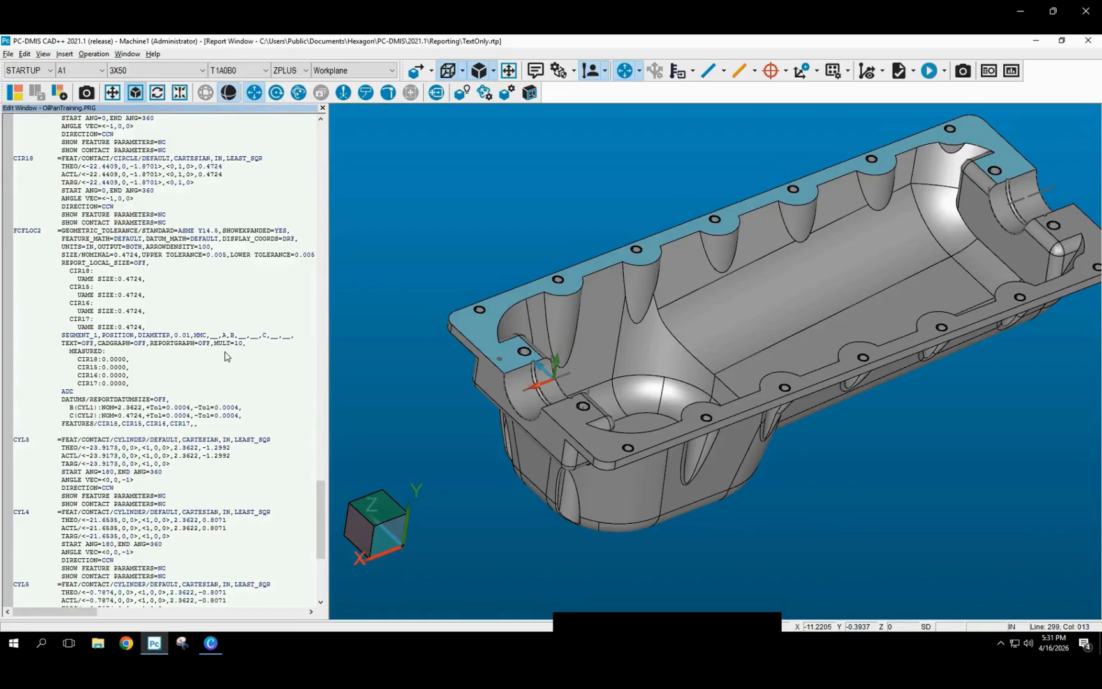
text(RECALL/ALIGNMENT,INTERNAL,A1:INTERNAL)
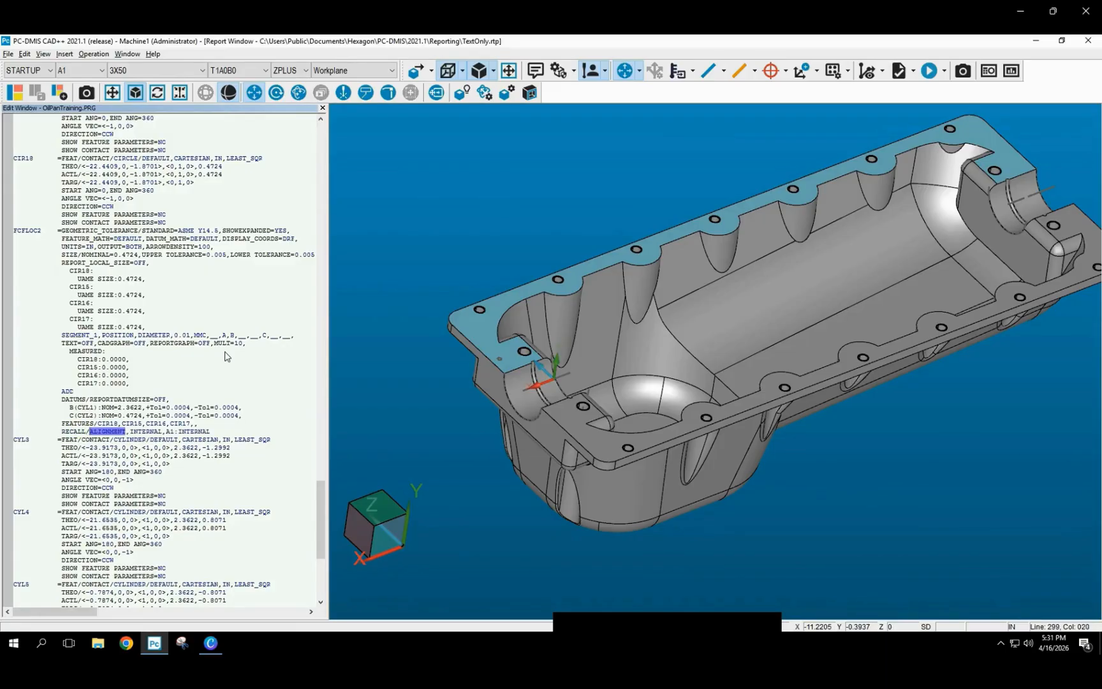
click(287, 421)
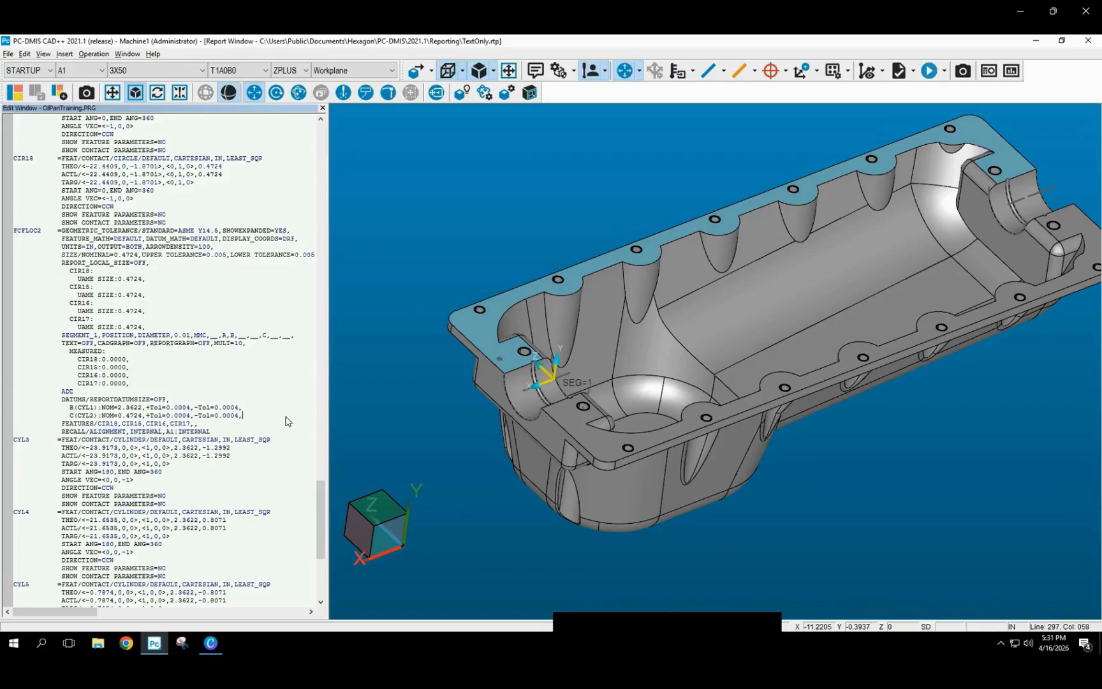
click(187, 222)
key(Return)
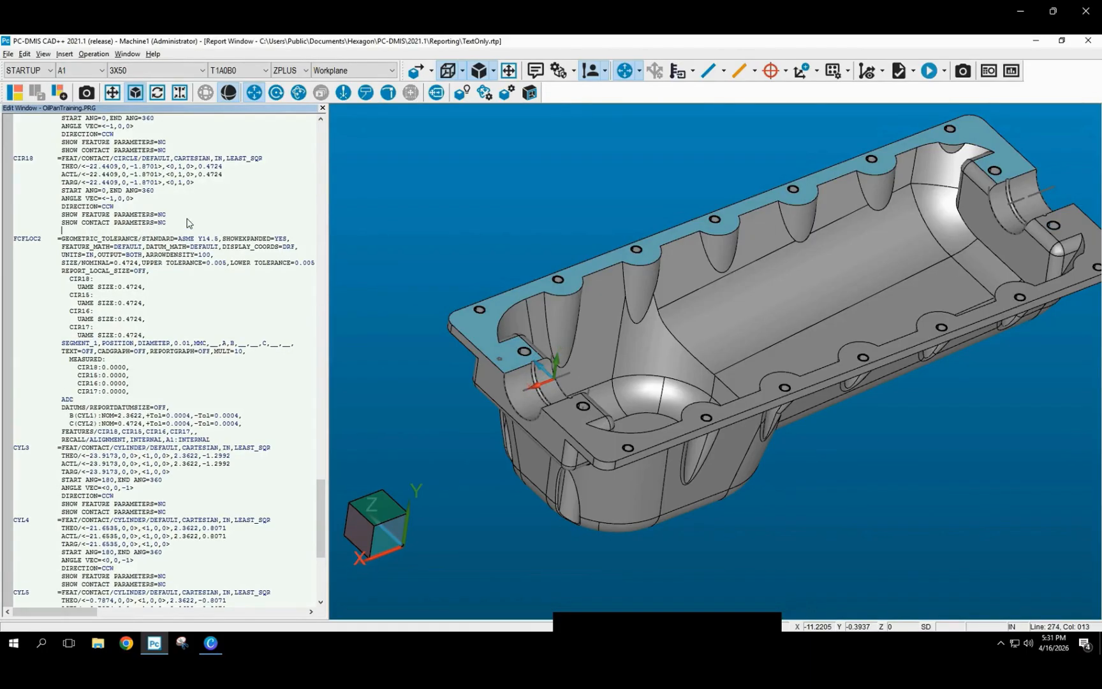
text(RECALL)
key(Tab)
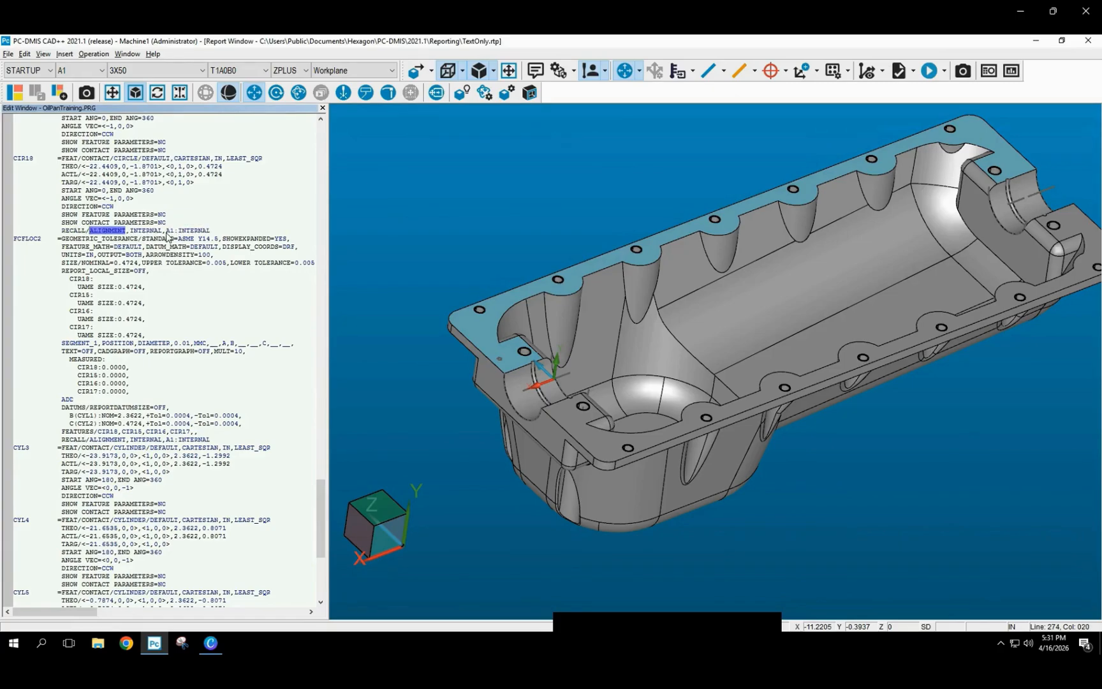
click(184, 230)
drag(211, 231, 59, 238)
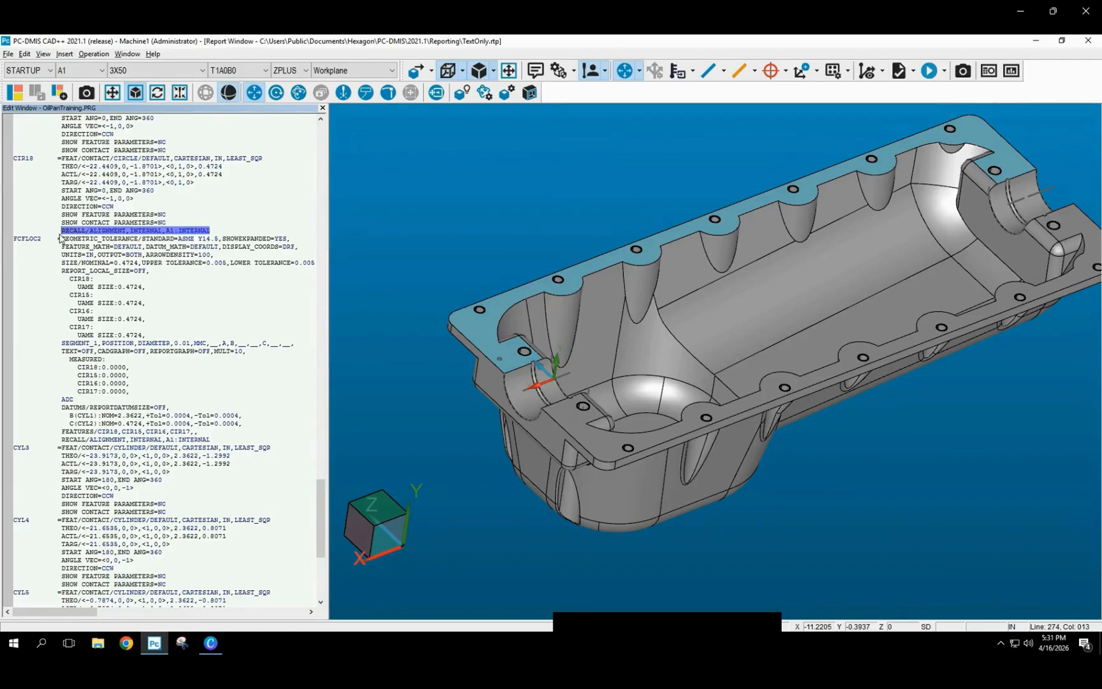
key(Delete)
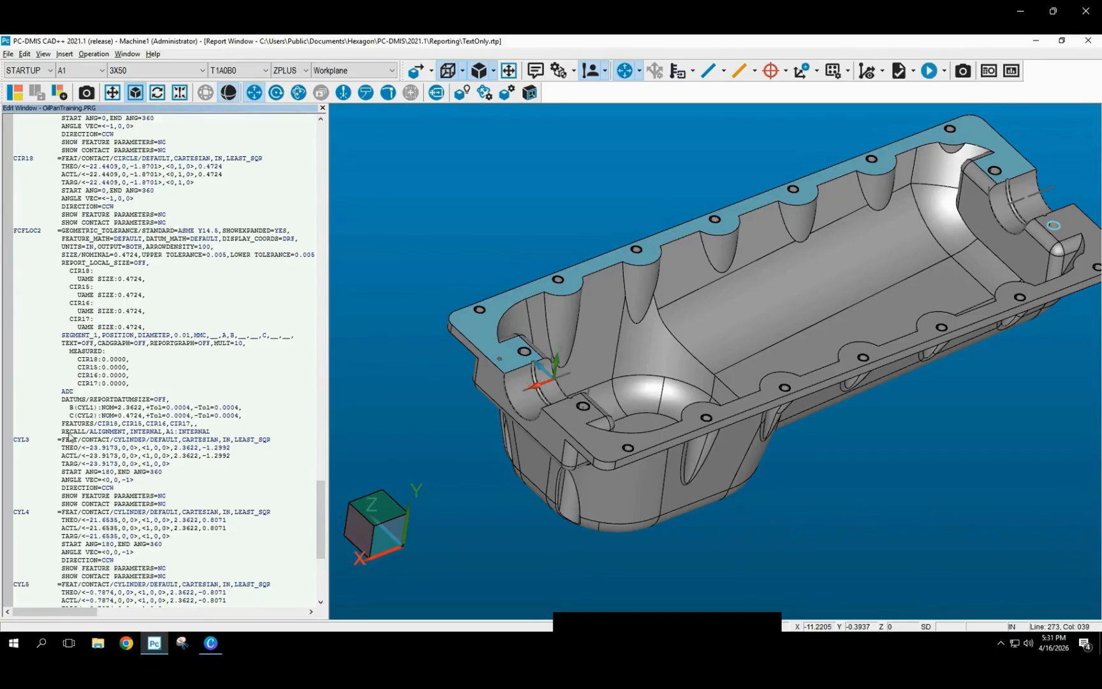
click(219, 439)
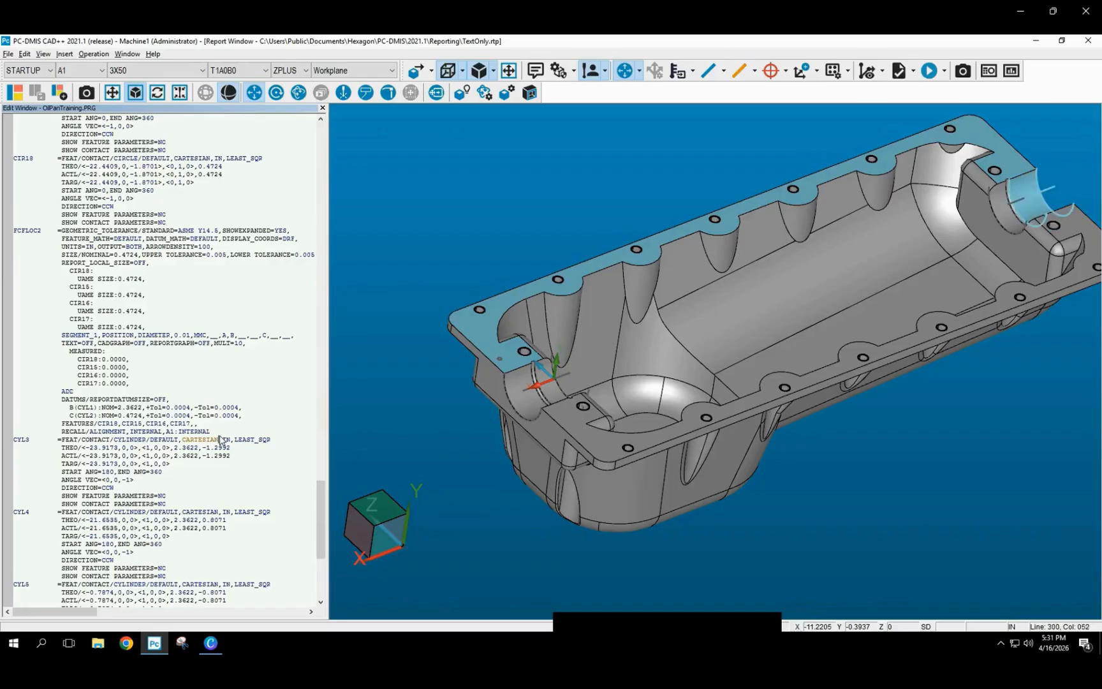
click(100, 71)
click(84, 109)
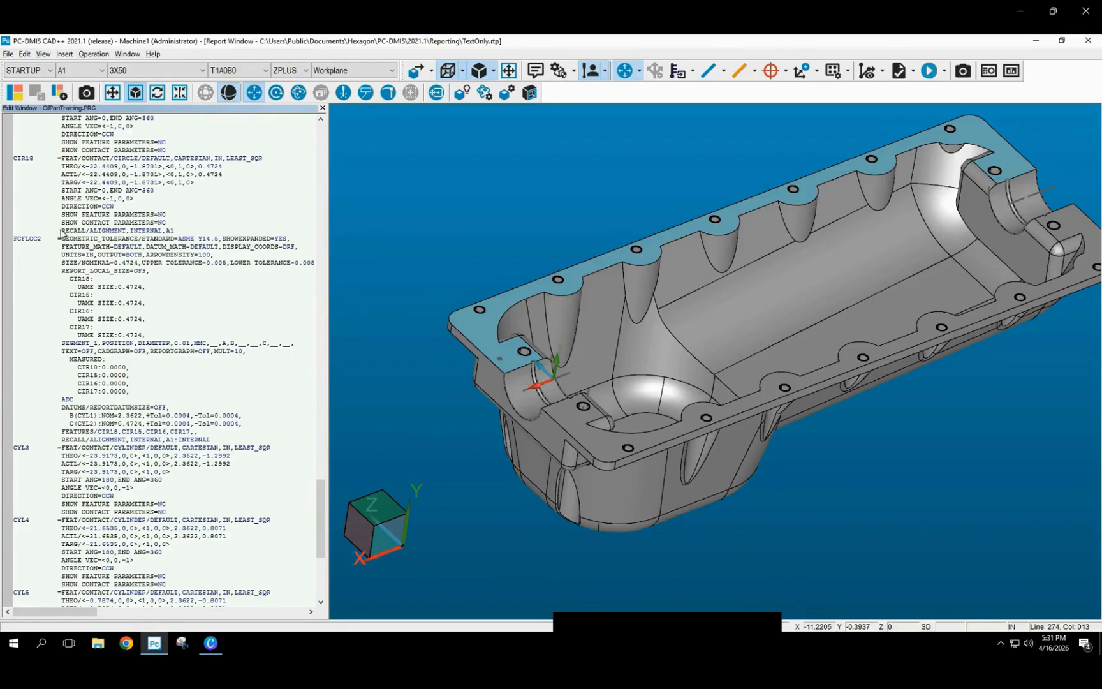
key(shift+Home)
key(BackSpace)
key(BackSpace)
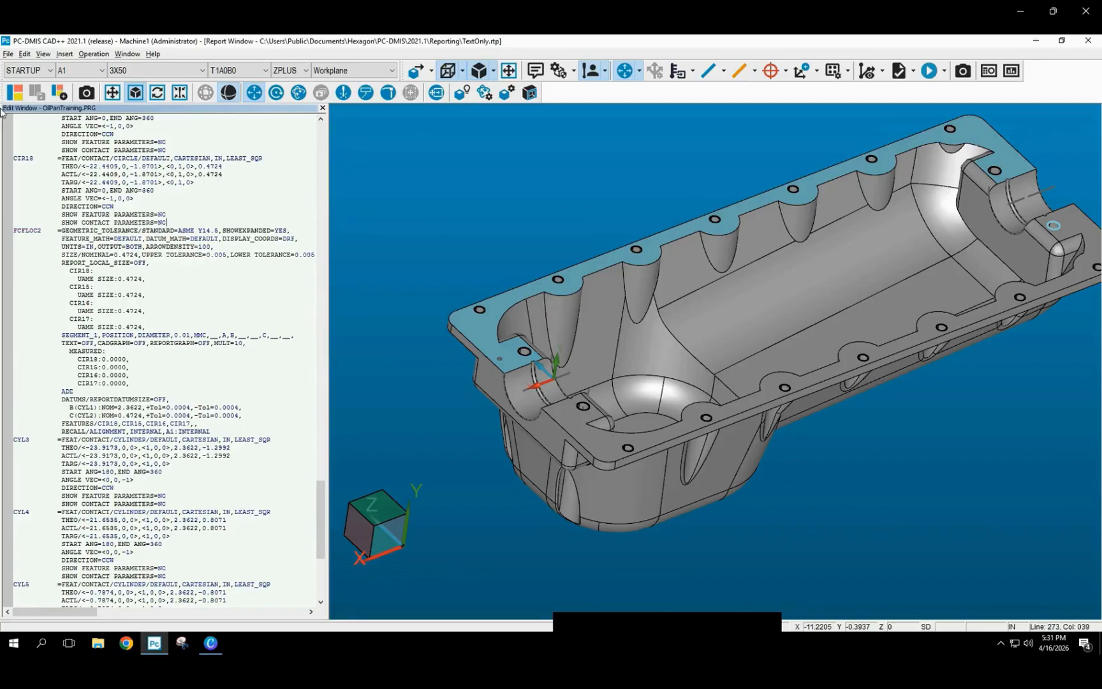
Recall alignment ALN_CNC between CIR18 and FCFLOC2, converting the dependent commands to the new alignment coordinate system.
click(99, 70)
click(81, 119)
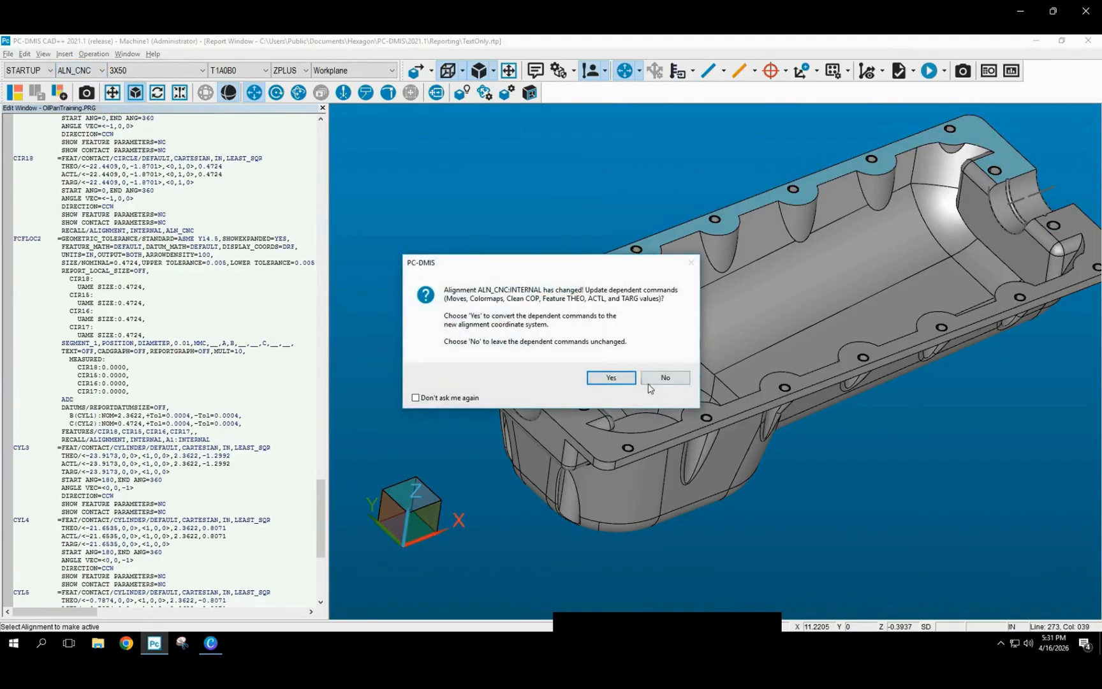
click(611, 377)
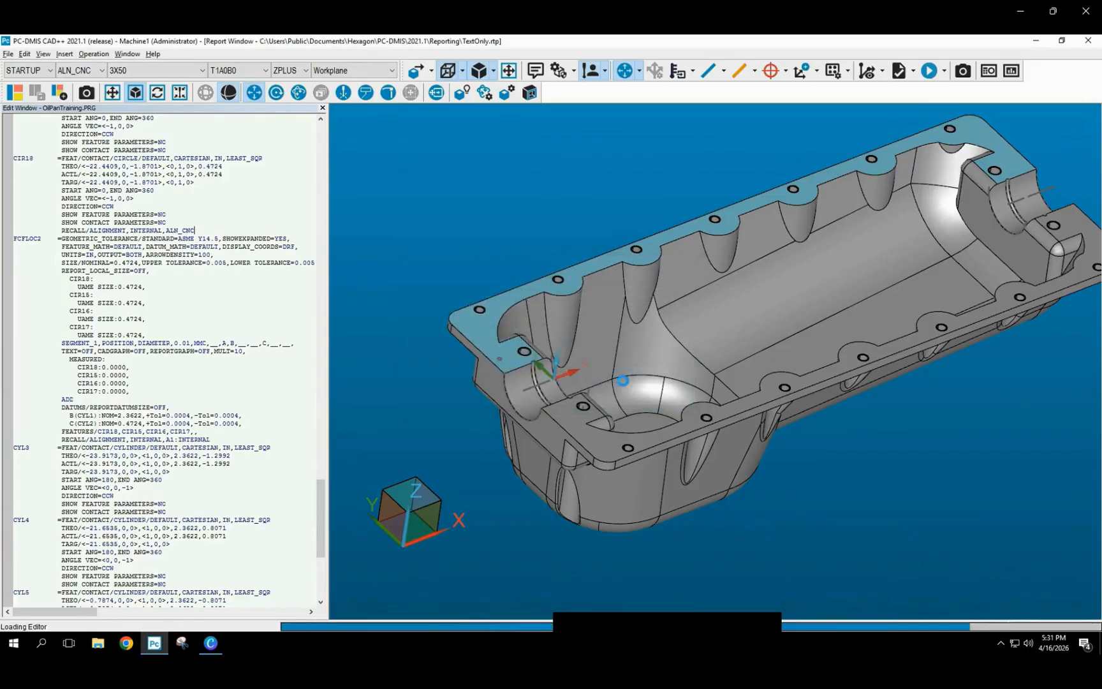
Edit the FCFLOC2 geometric tolerance's nominals to report the Y axis instead of Z.
click(204, 304)
key(F9)
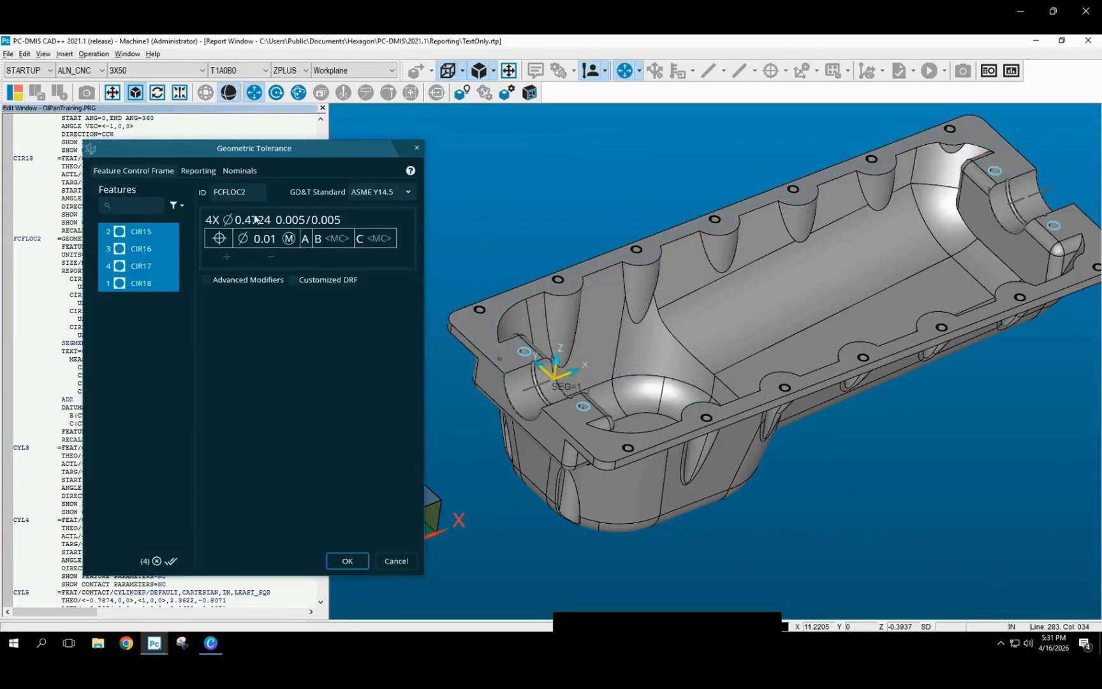
click(240, 171)
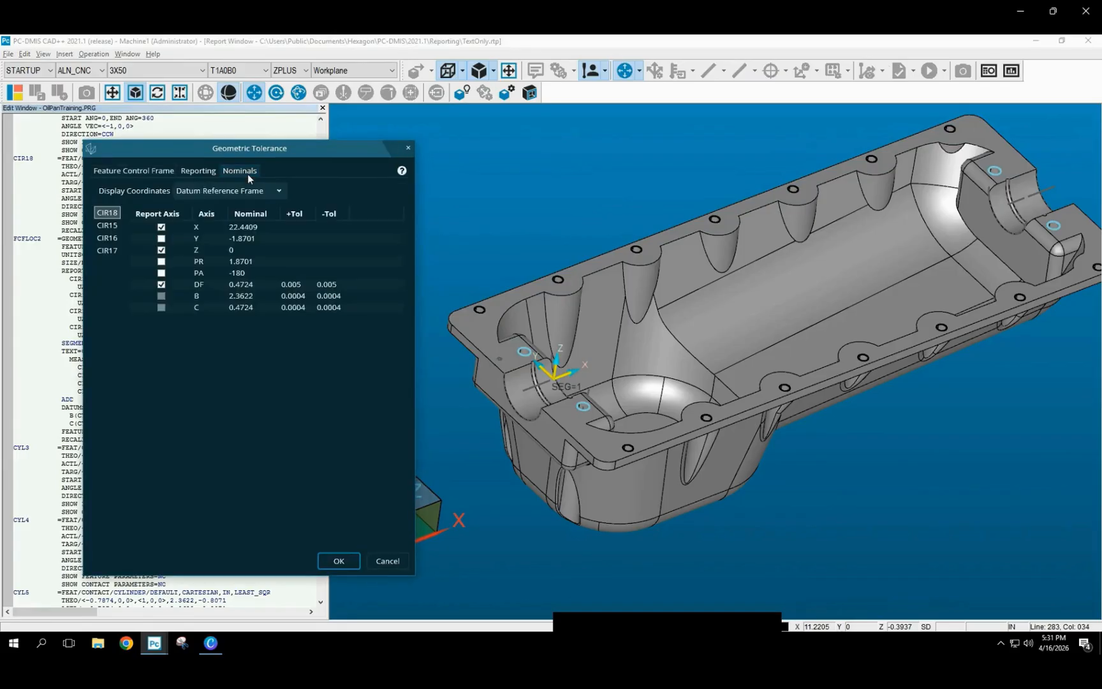
click(162, 239)
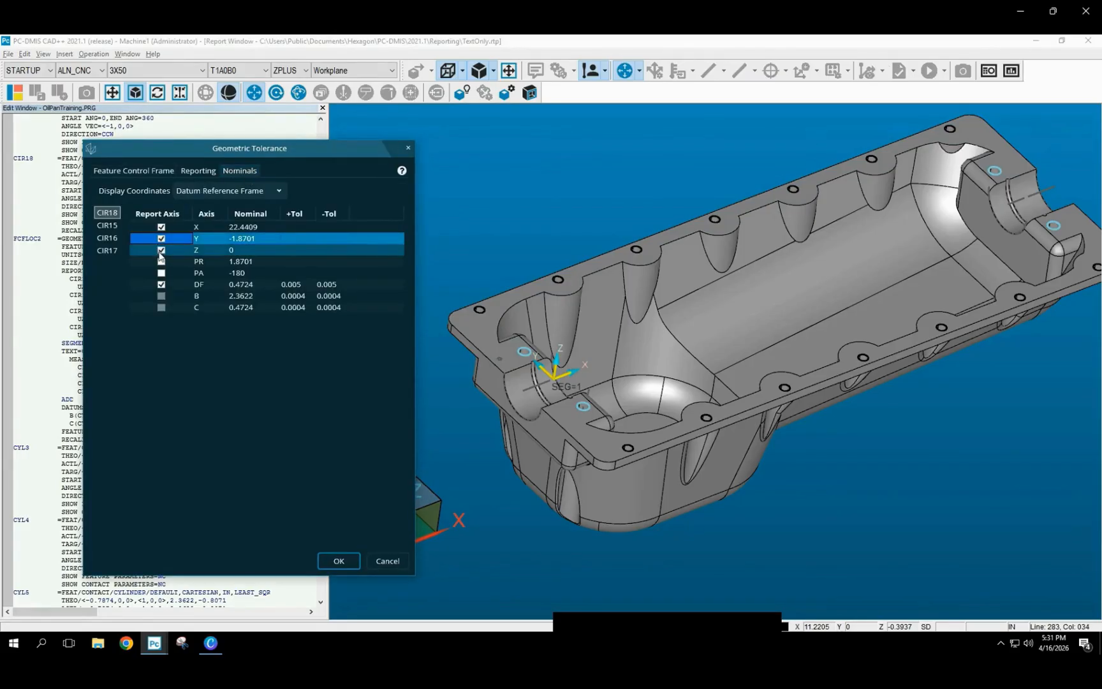
click(160, 253)
click(338, 561)
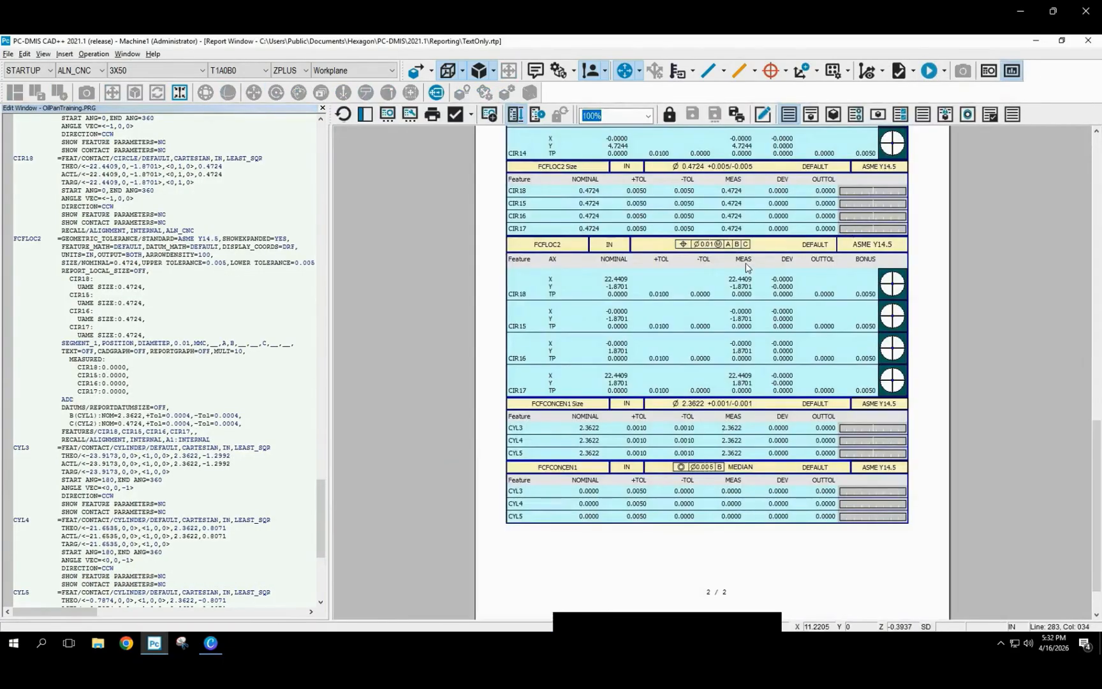
Review the axes and nominals reported for FCFLOC1 and FCFLOC2, and the alignment recall commands around them in the routine.
click(518, 118)
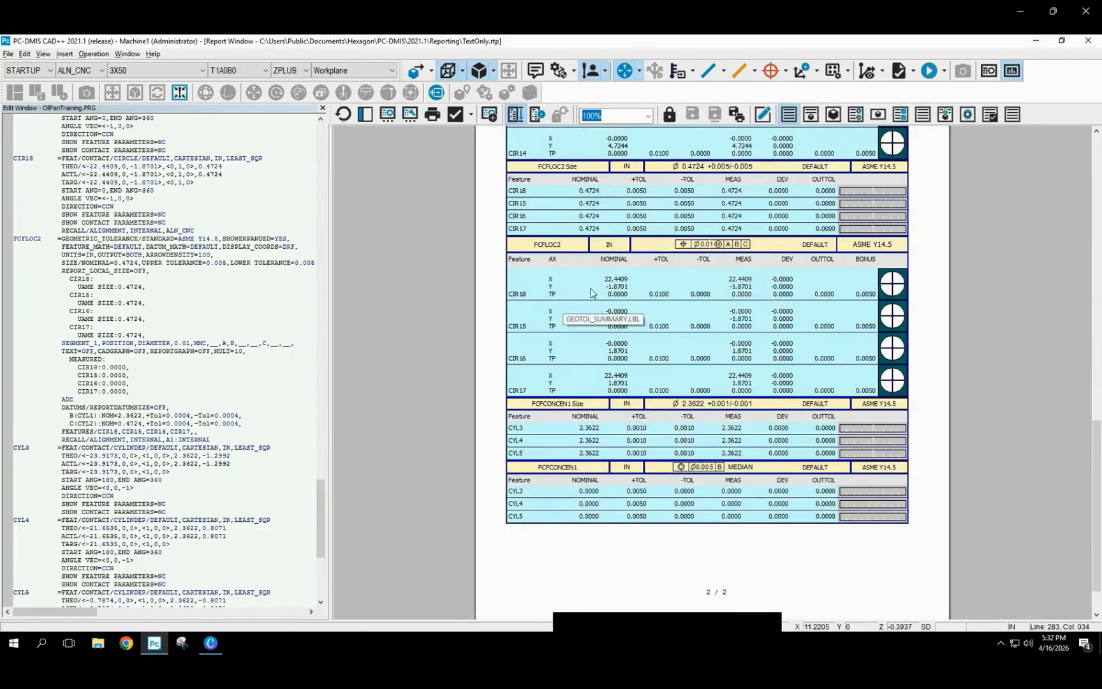
scroll(645, 318, down, 1)
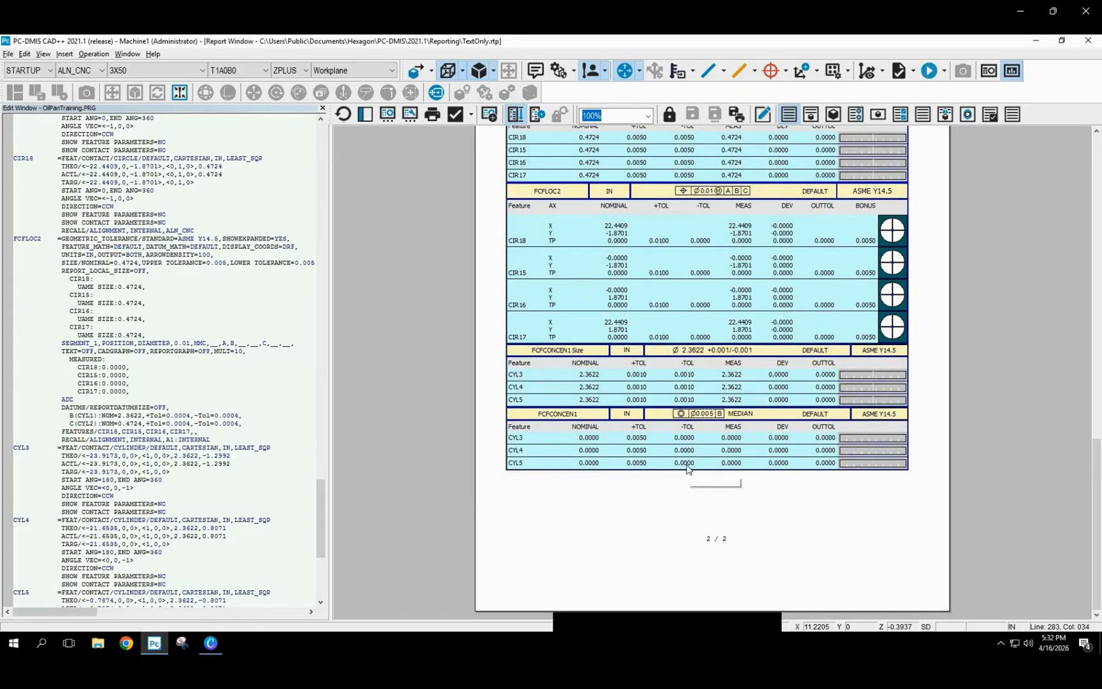
scroll(676, 472, up, 4)
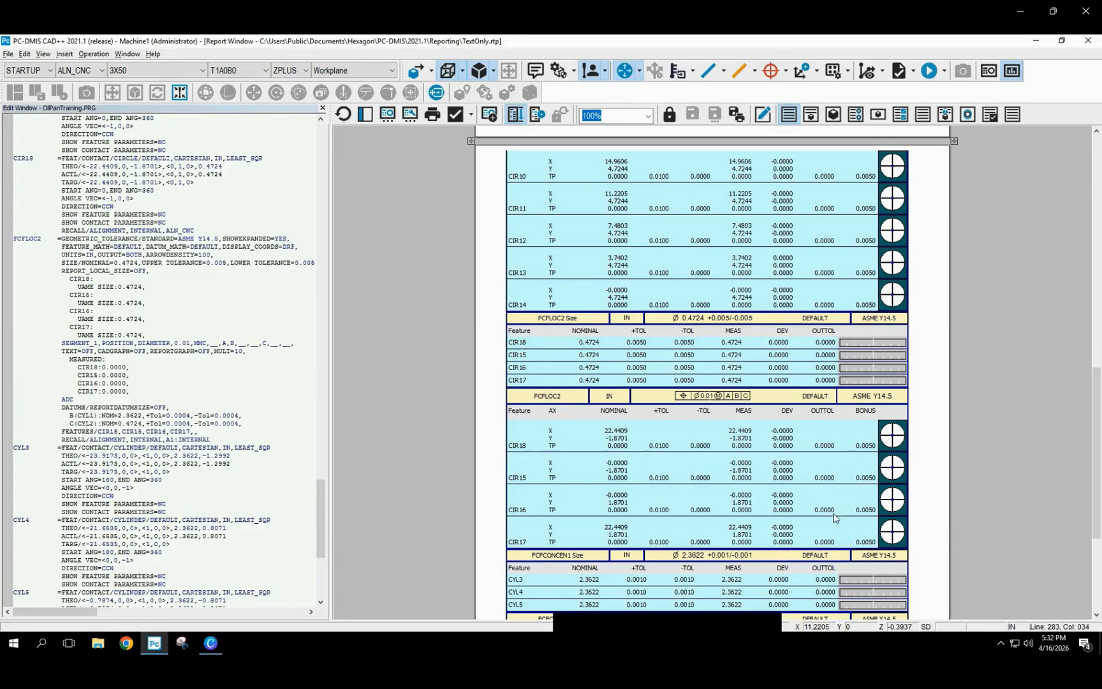
scroll(836, 518, up, 4)
scroll(836, 518, down, 8)
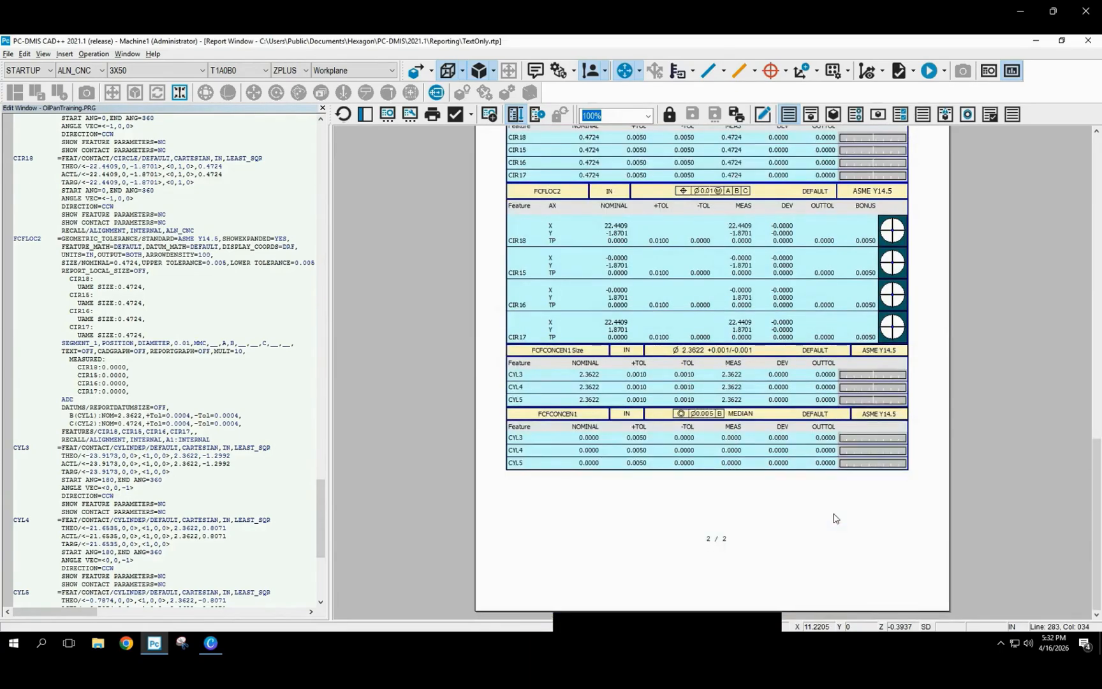
scroll(835, 518, up, 15)
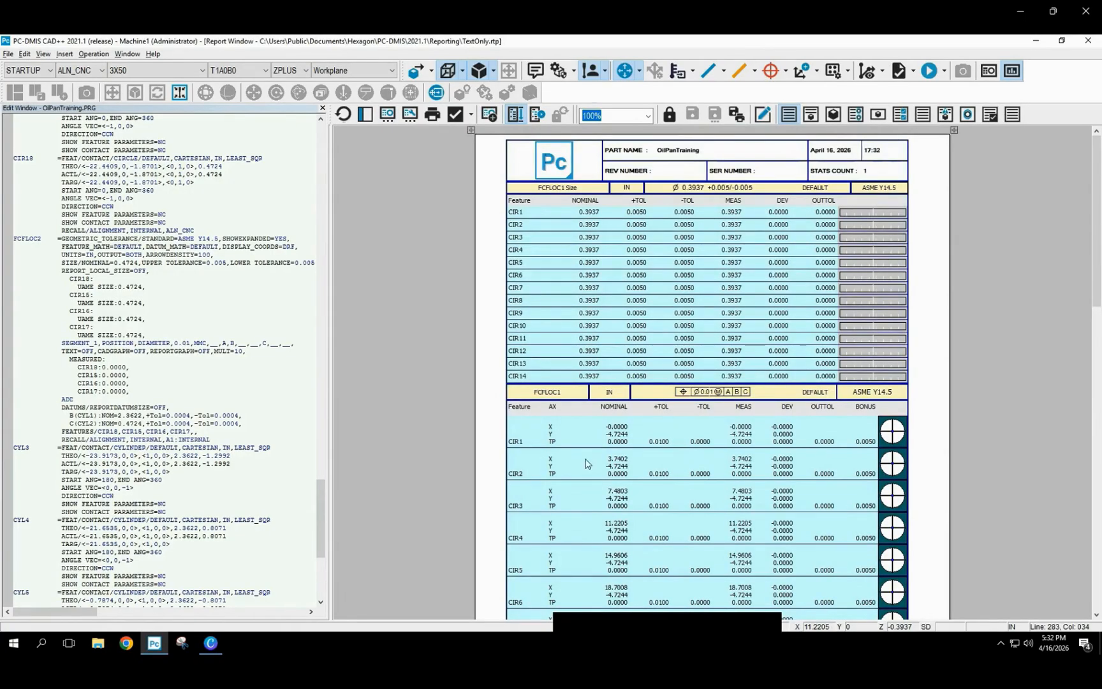
scroll(783, 389, down, 3)
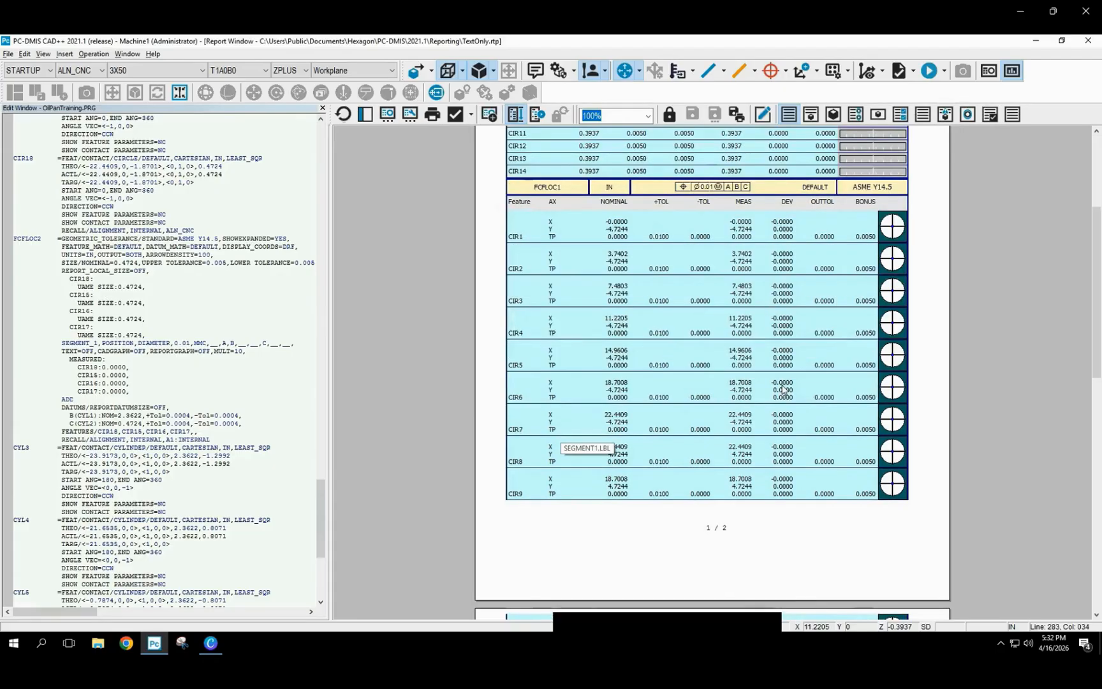
scroll(783, 389, up, 3)
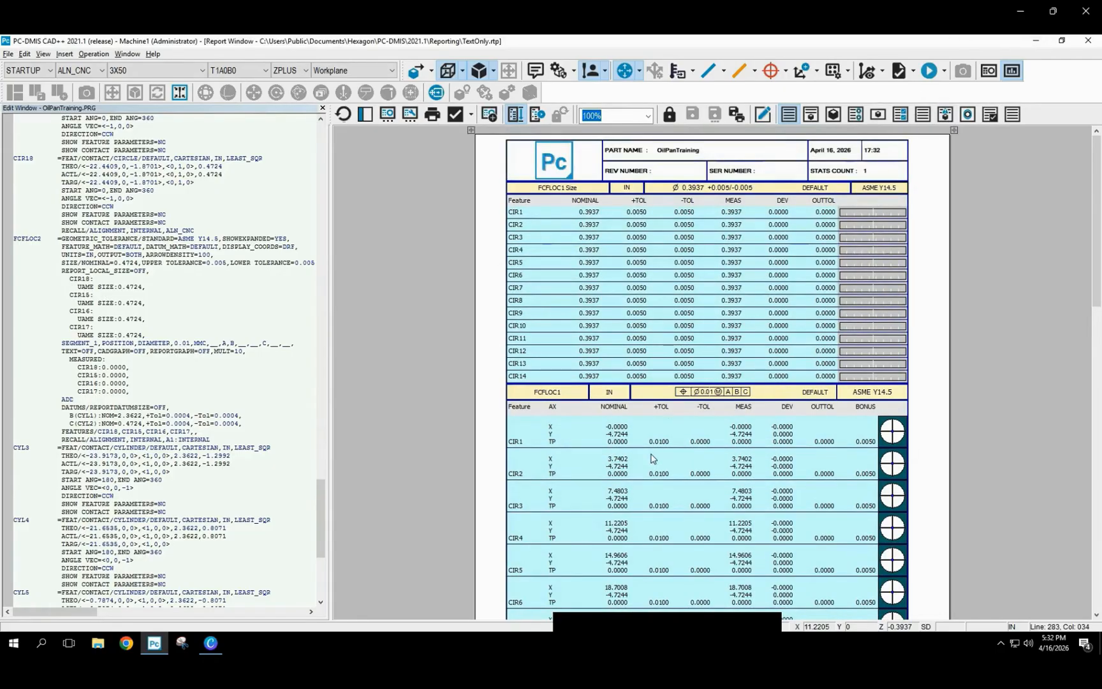
scroll(704, 413, down, 7)
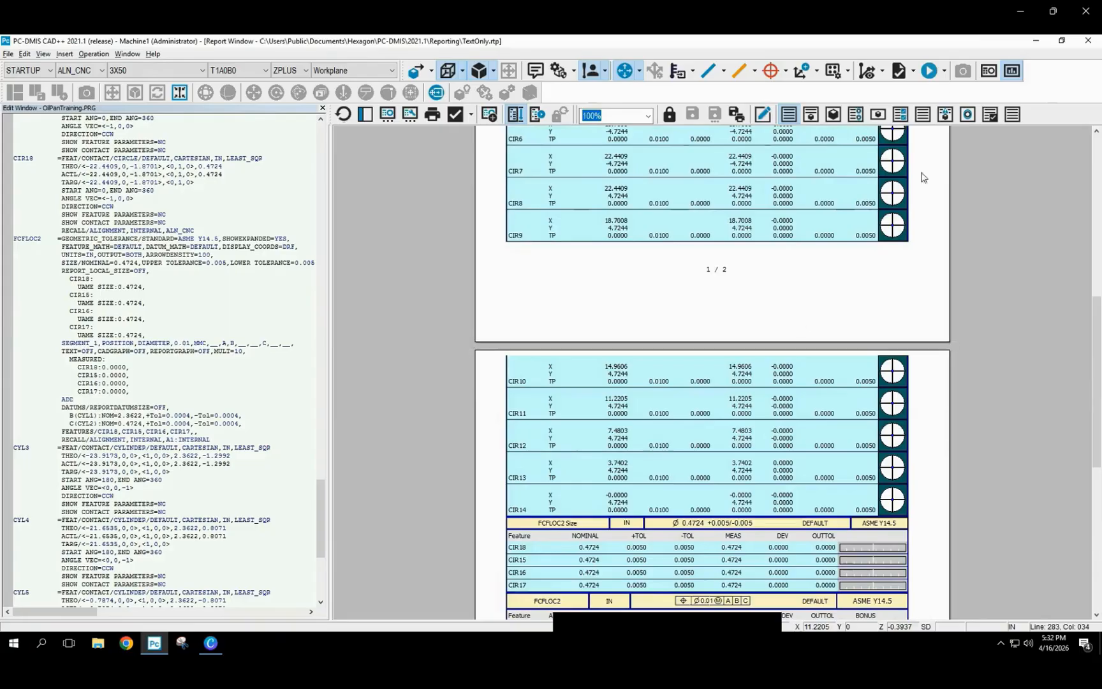
click(1011, 70)
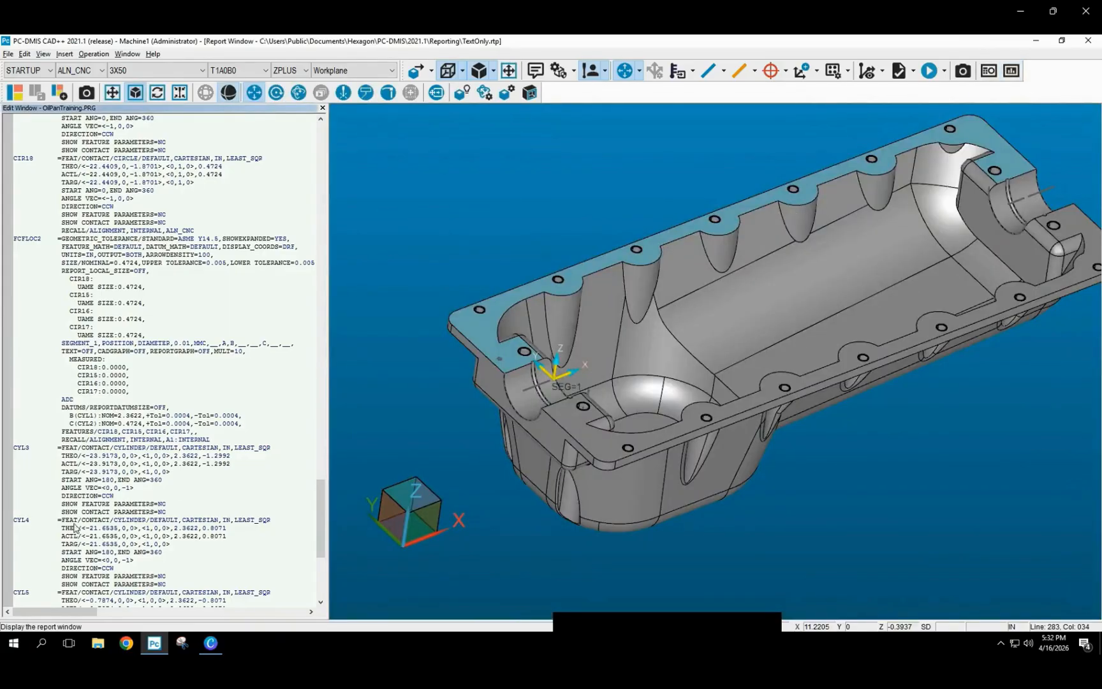
scroll(201, 427, down, 10)
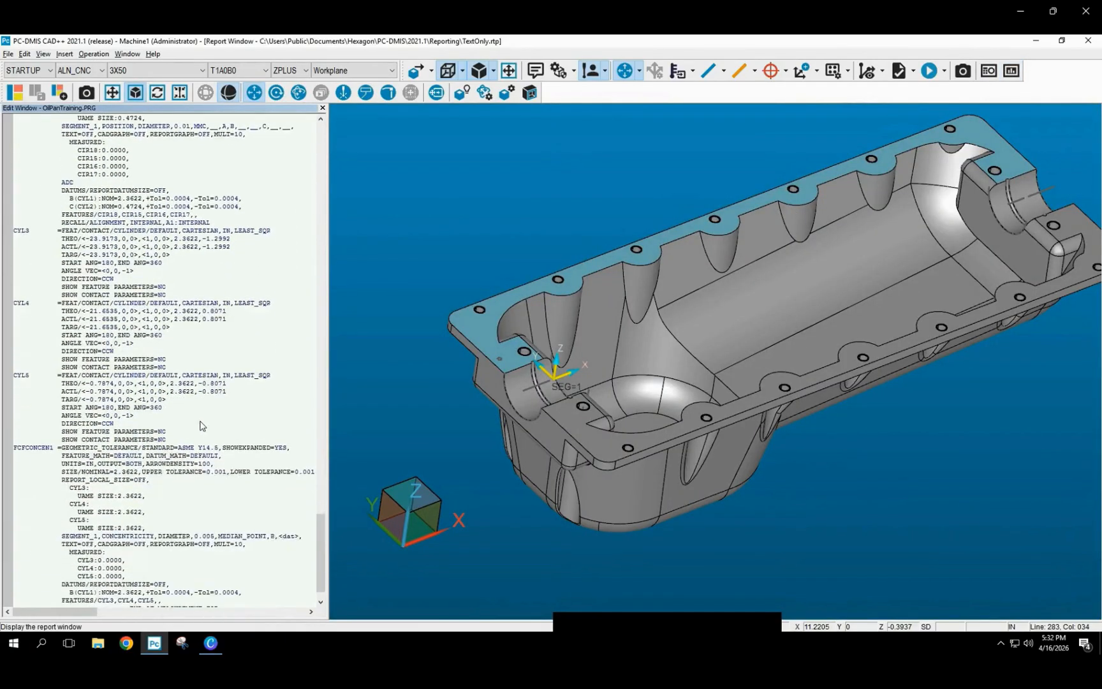
scroll(201, 426, up, 17)
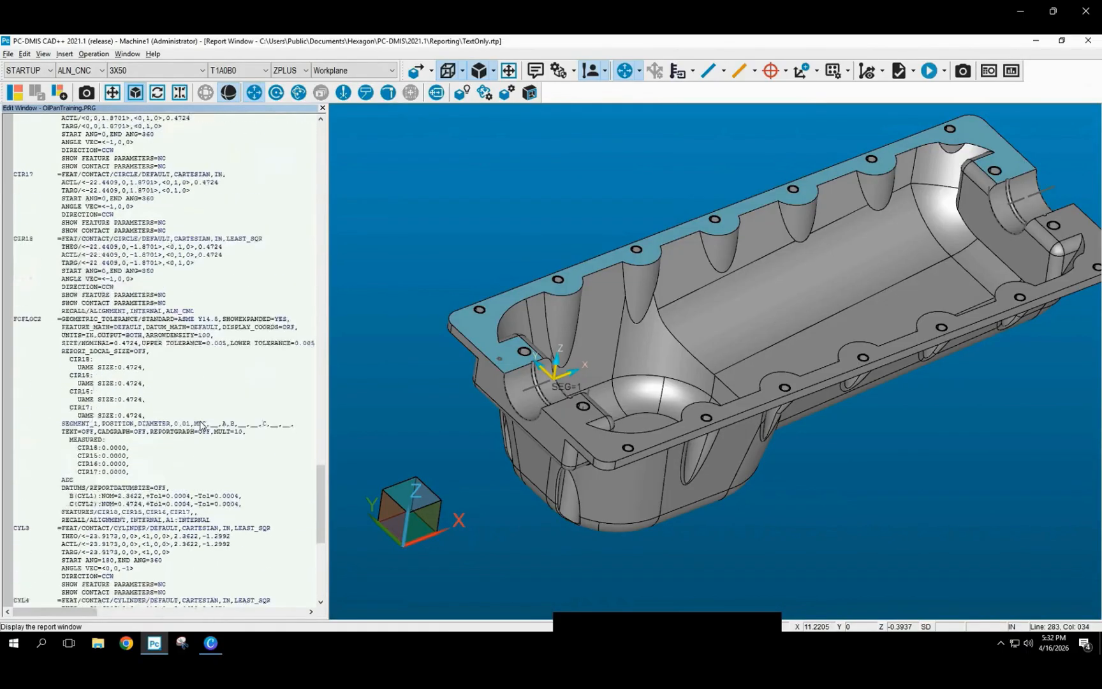
scroll(201, 426, up, 2)
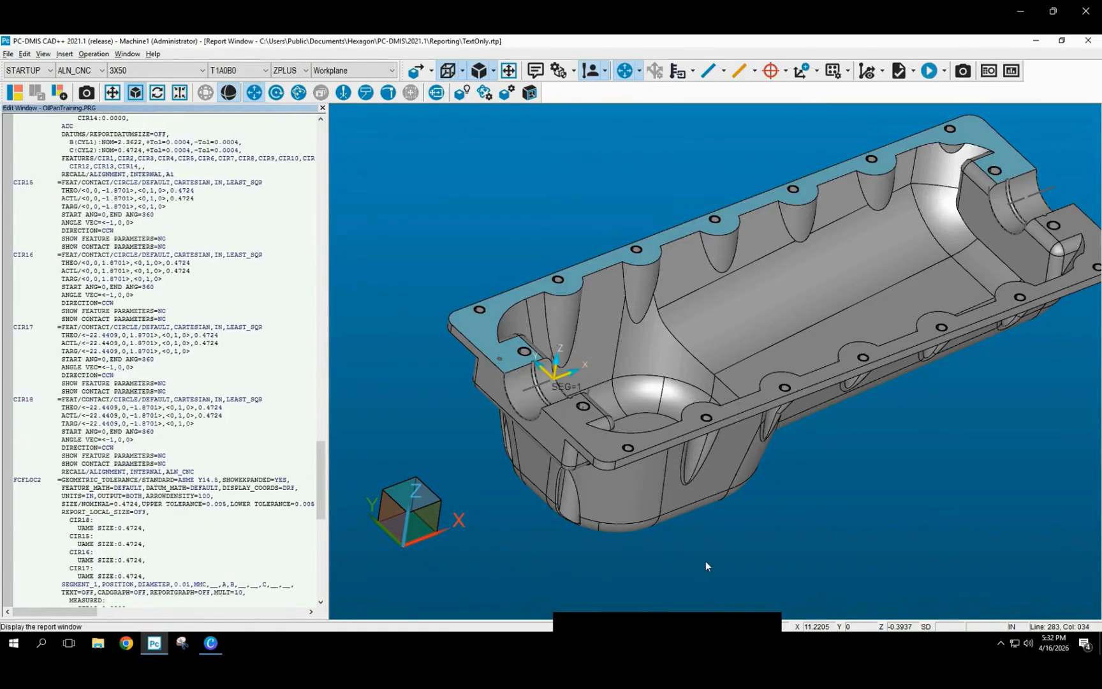
click(746, 641)
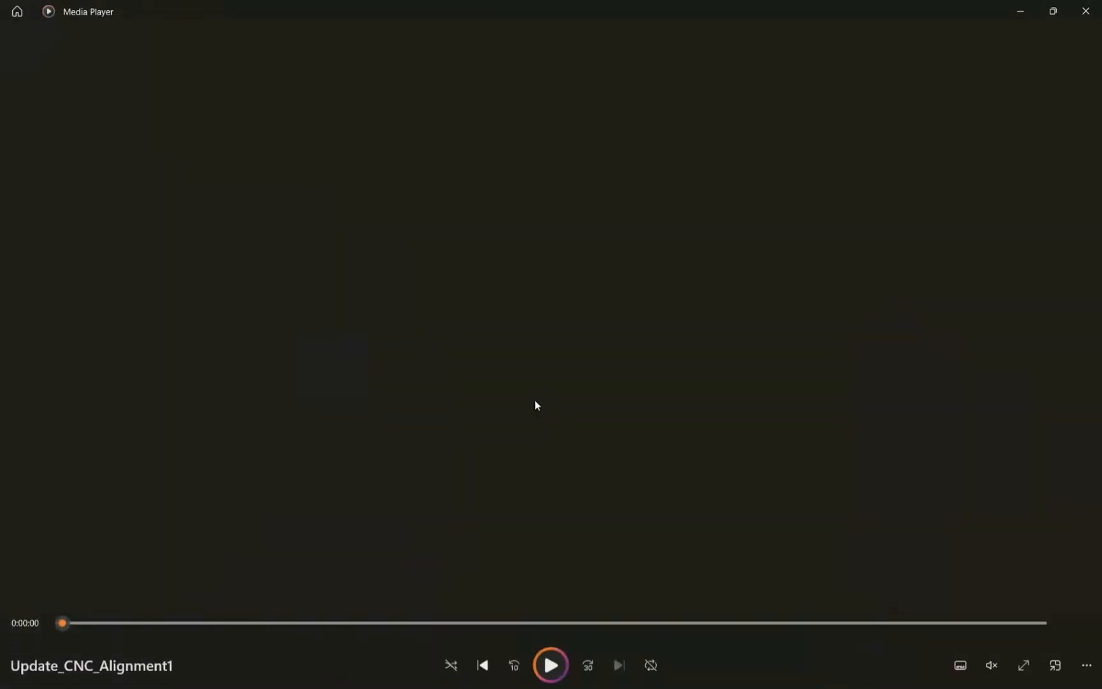